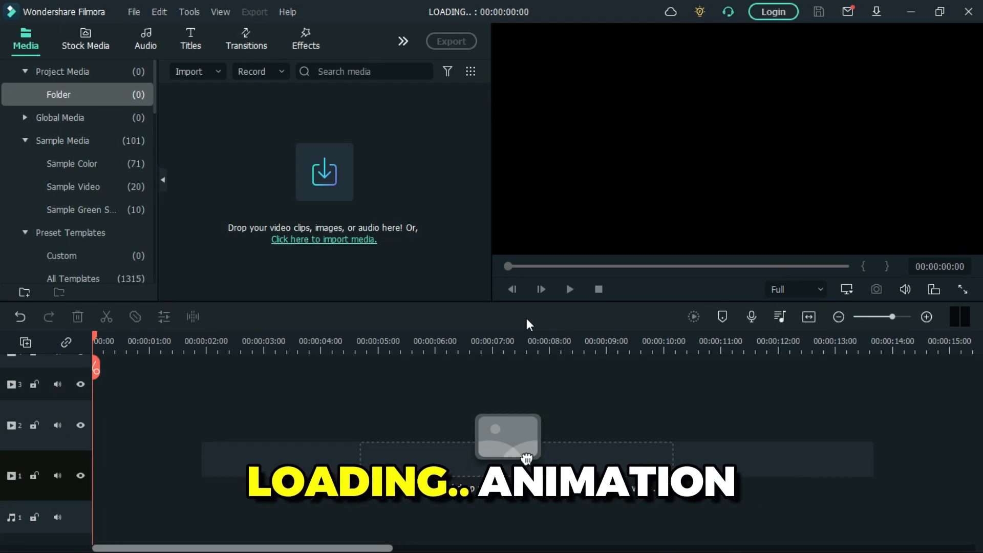
- Place the Black sample color on video track 1 and the Default Title above it on track 2, both from the start
{"action": "left_click", "coordinate": [112, 146]}
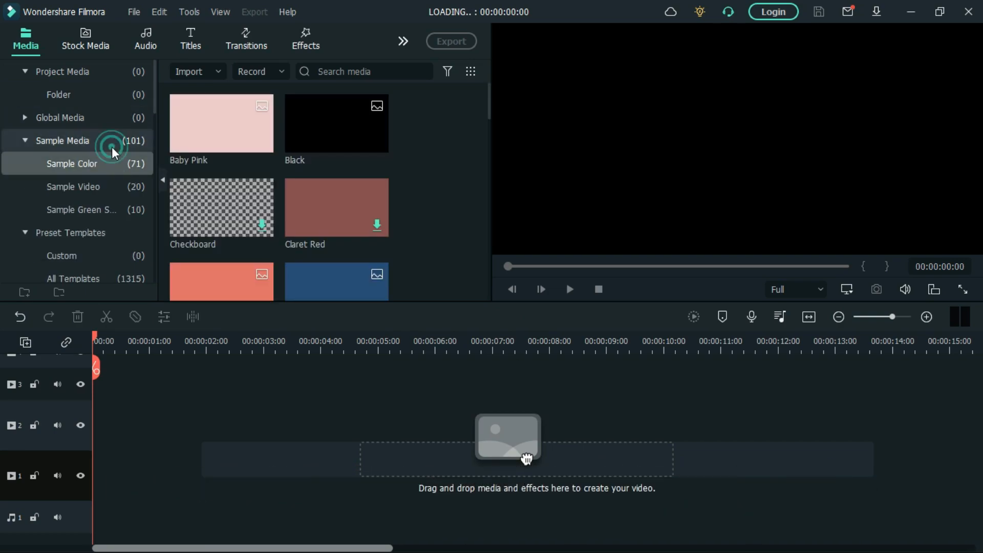
{"action": "left_click_drag", "start_coordinate": [342, 115], "coordinate": [49, 464]}
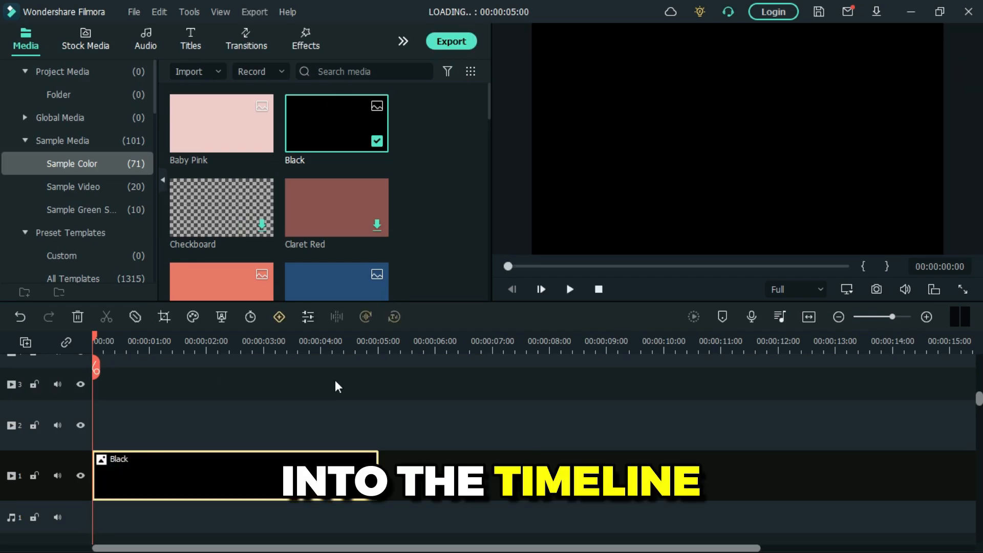
{"action": "left_click", "coordinate": [190, 43]}
{"action": "left_click_drag", "start_coordinate": [223, 127], "coordinate": [153, 426]}
- Replace the title's text with "LOADING.."
{"action": "right_click", "coordinate": [153, 427]}
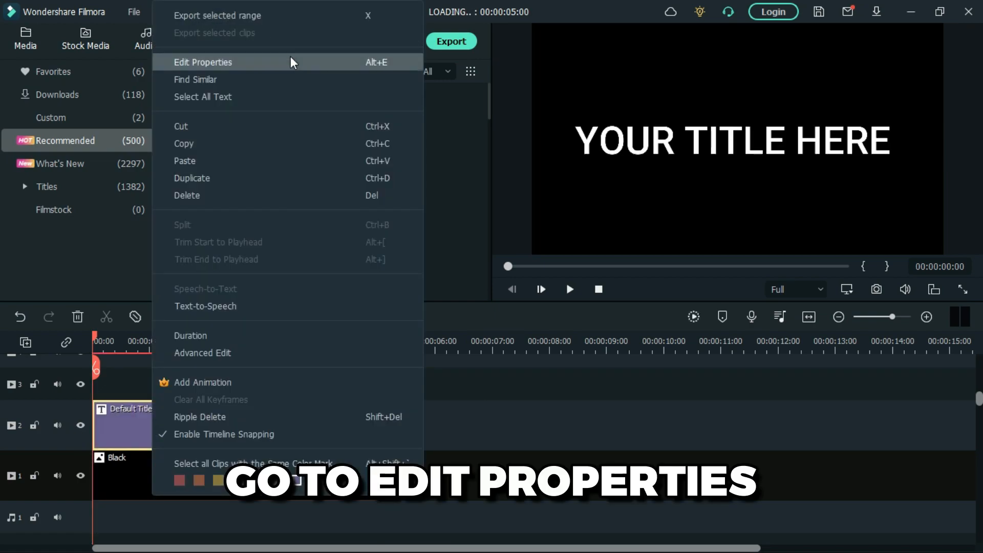
{"action": "left_click", "coordinate": [291, 62]}
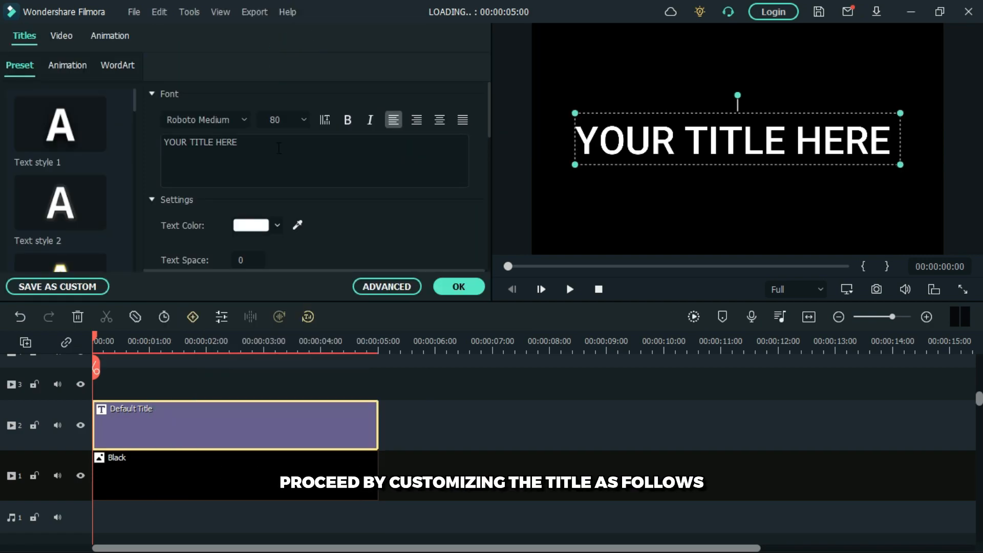
{"action": "key", "text": "BackSpace"}
{"action": "key", "text": "BackSpace"}
{"action": "key", "text": "BackSpace"}
{"action": "key", "text": "BackSpace"}
{"action": "key", "text": "BackSpace"}
{"action": "key", "text": "BackSpace"}
{"action": "key", "text": "BackSpace"}
{"action": "key", "text": "BackSpace"}
{"action": "key", "text": "BackSpace"}
{"action": "key", "text": "BackSpace"}
{"action": "key", "text": "BackSpace"}
{"action": "key", "text": "BackSpace"}
{"action": "key", "text": "BackSpace"}
{"action": "key", "text": "BackSpace"}
{"action": "key", "text": "BackSpace"}
{"action": "key", "text": "BackSpace"}
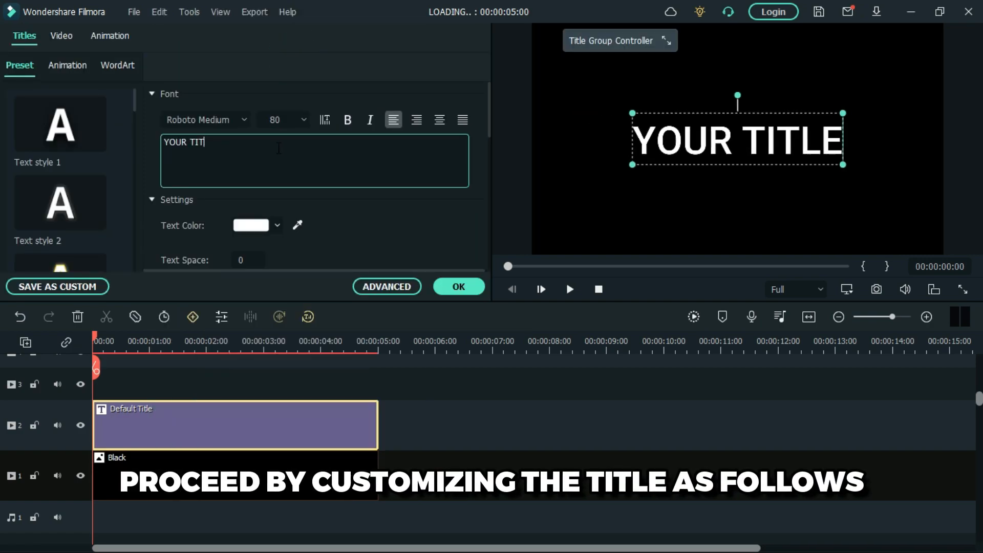
{"action": "type", "text": "LOA"}
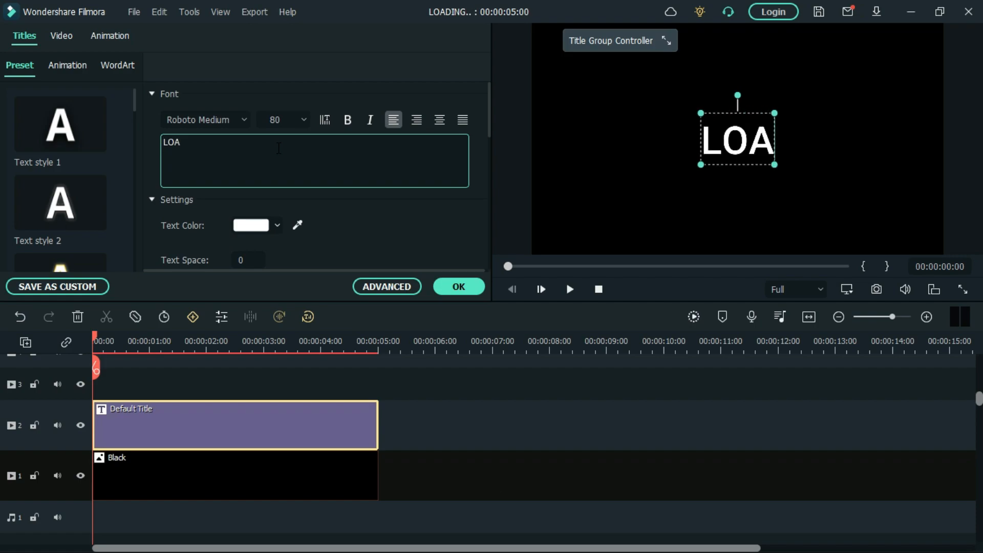
{"action": "type", "text": "DING.."}
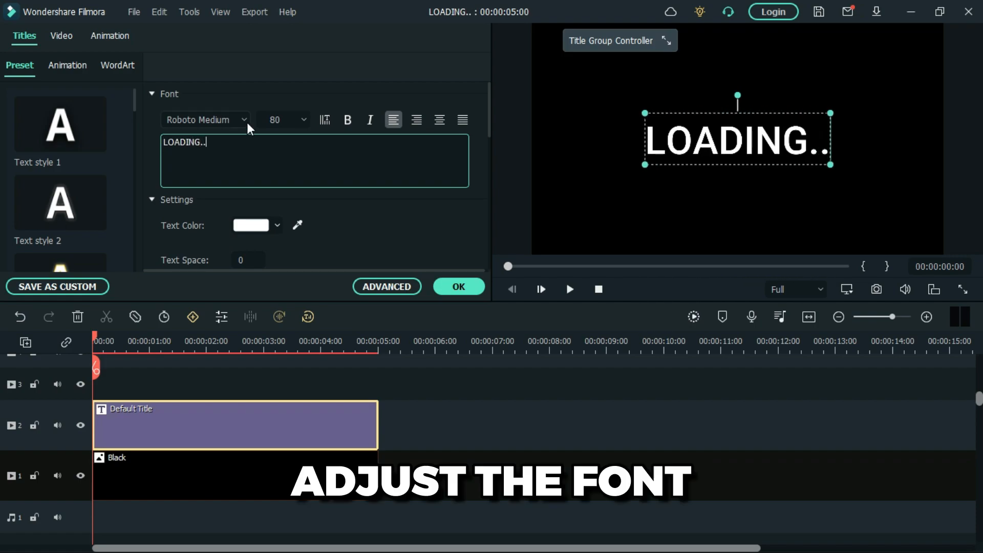
- Set the title's font to MatrixOpti-Wide and its size to 44
{"action": "left_click", "coordinate": [244, 120]}
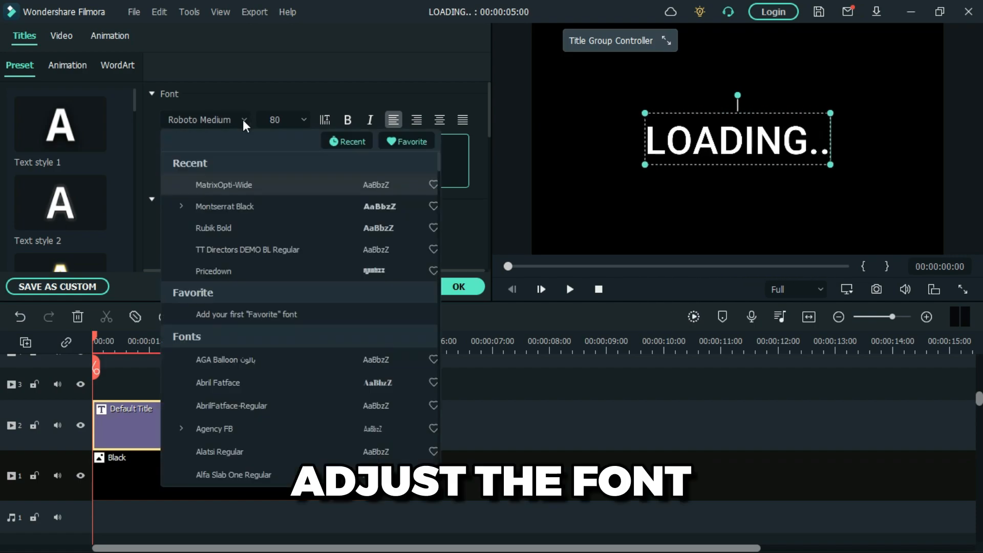
{"action": "left_click", "coordinate": [266, 189]}
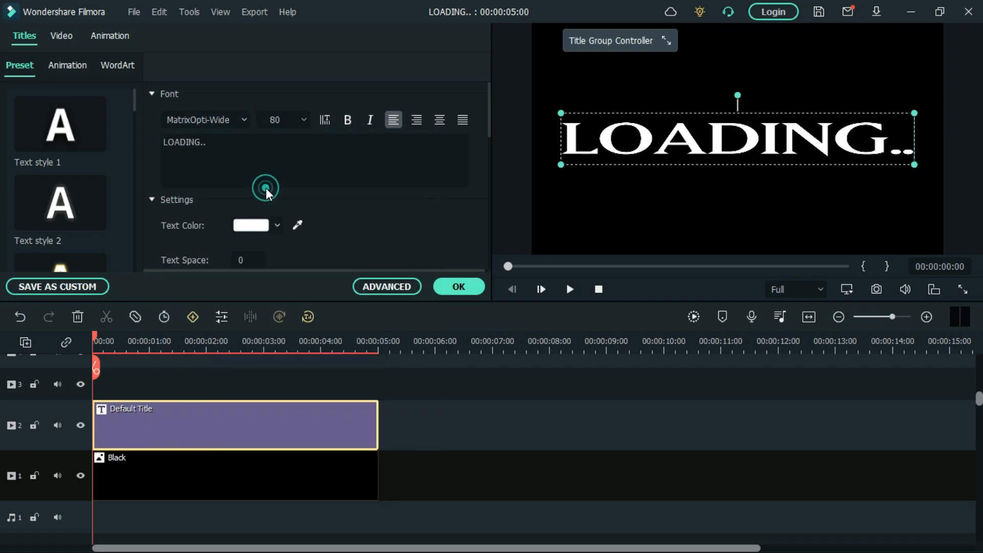
{"action": "left_click", "coordinate": [305, 119]}
{"action": "left_click_drag", "start_coordinate": [304, 211], "coordinate": [303, 197]}
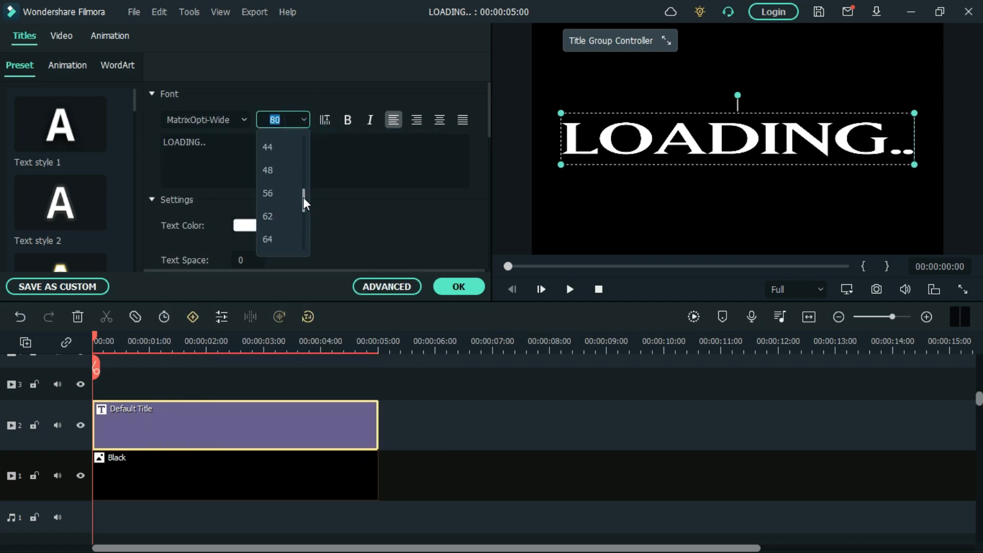
{"action": "left_click", "coordinate": [280, 146]}
{"action": "left_click", "coordinate": [464, 285]}
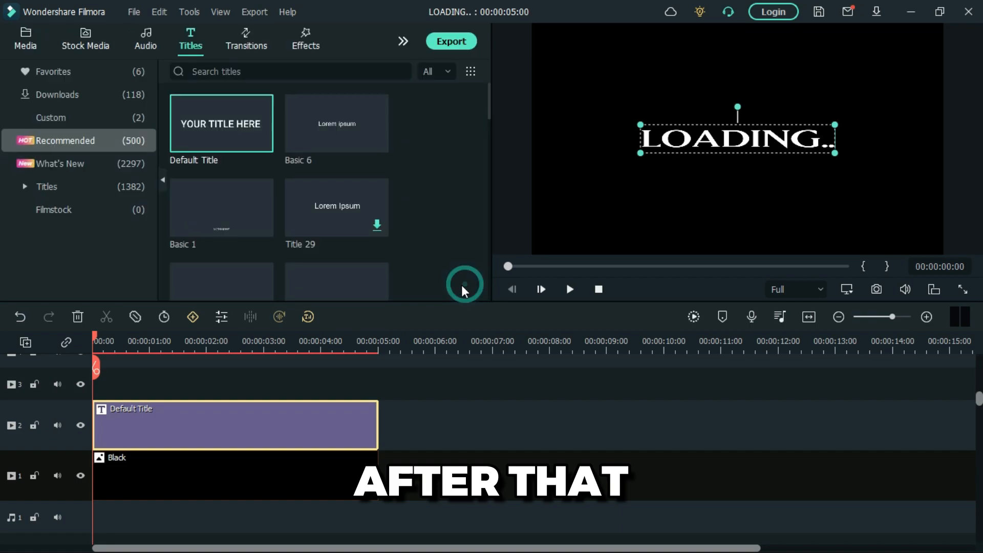
- Take a snapshot of the LOADING.. frame at the start of the timeline
{"action": "left_click", "coordinate": [267, 471]}
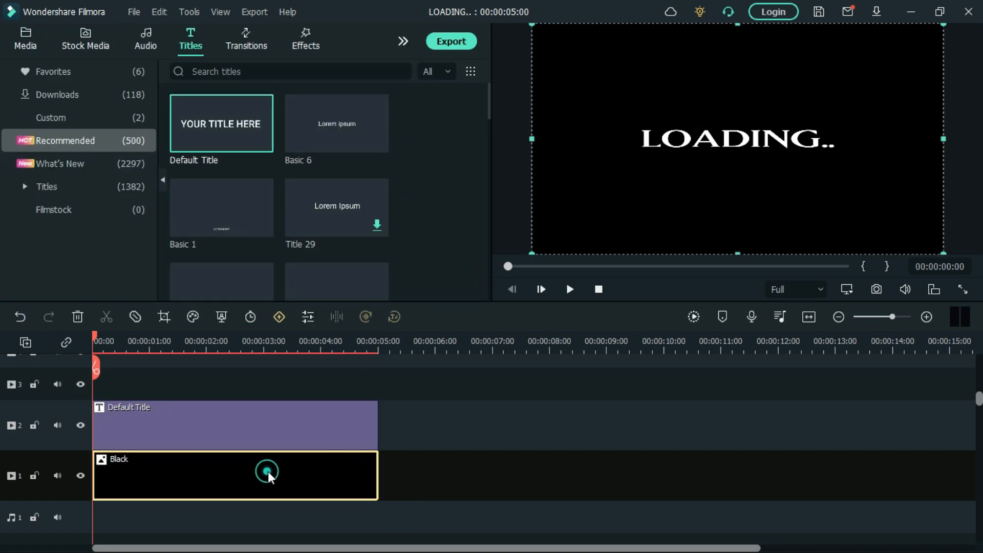
{"action": "left_click", "coordinate": [460, 383]}
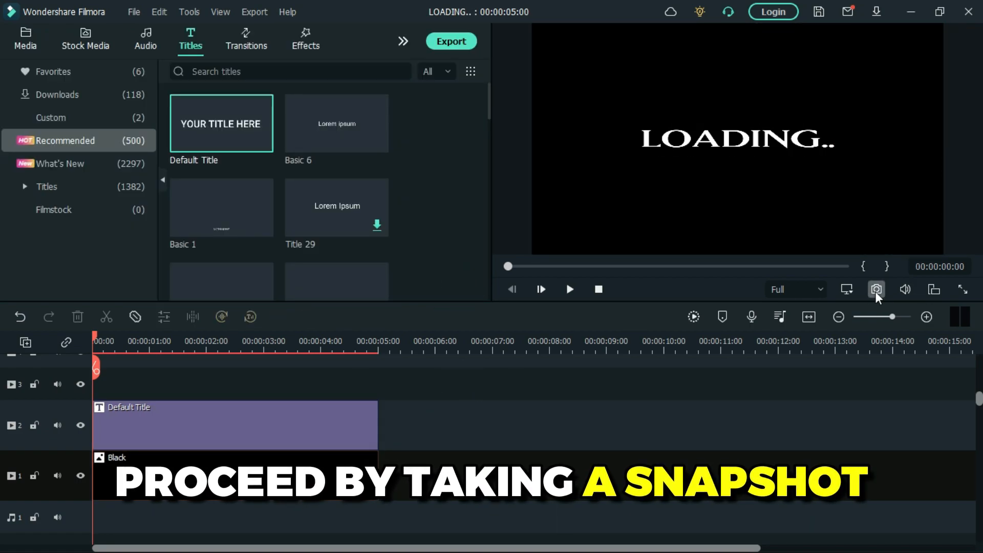
{"action": "left_click", "coordinate": [876, 291]}
{"action": "left_click", "coordinate": [531, 299]}
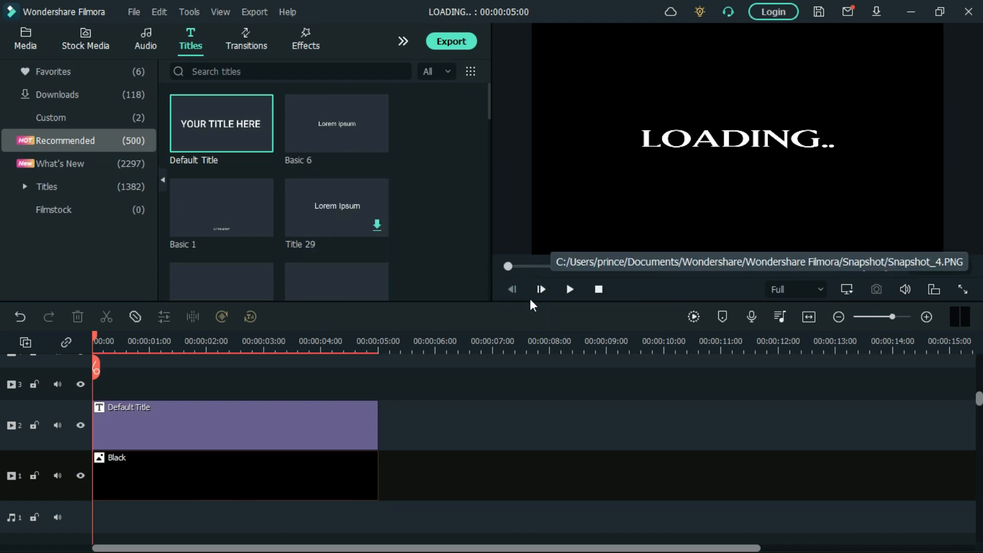
- Split the title clip at 00:00:00:05, five frames from the start
{"action": "left_click", "coordinate": [262, 439]}
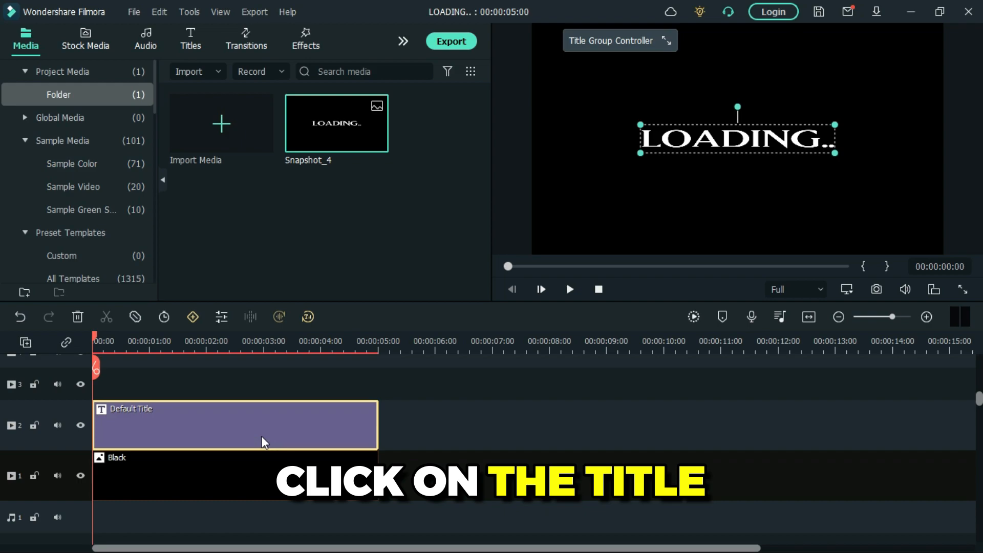
{"action": "left_click", "coordinate": [926, 317]}
{"action": "left_click", "coordinate": [926, 317]}
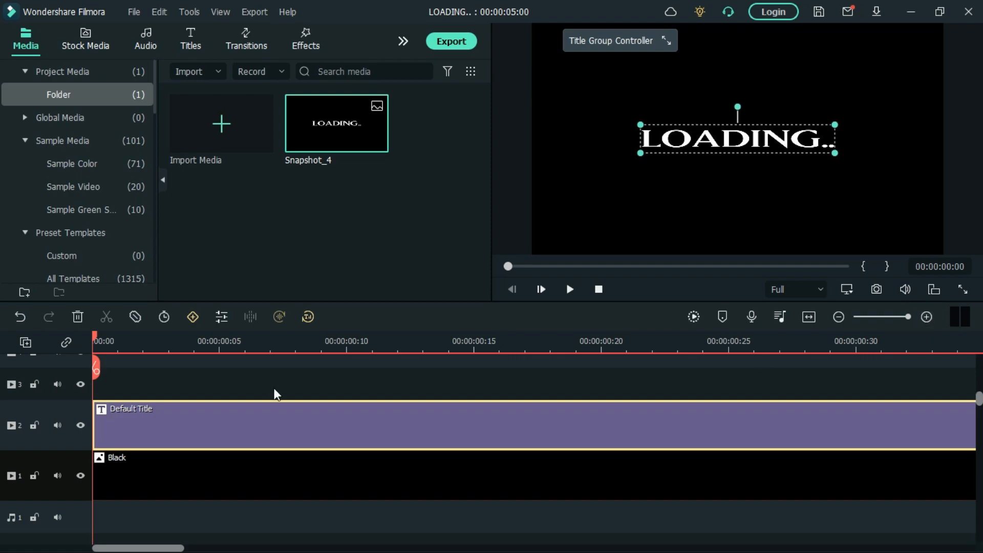
{"action": "left_click_drag", "start_coordinate": [145, 344], "coordinate": [211, 345]}
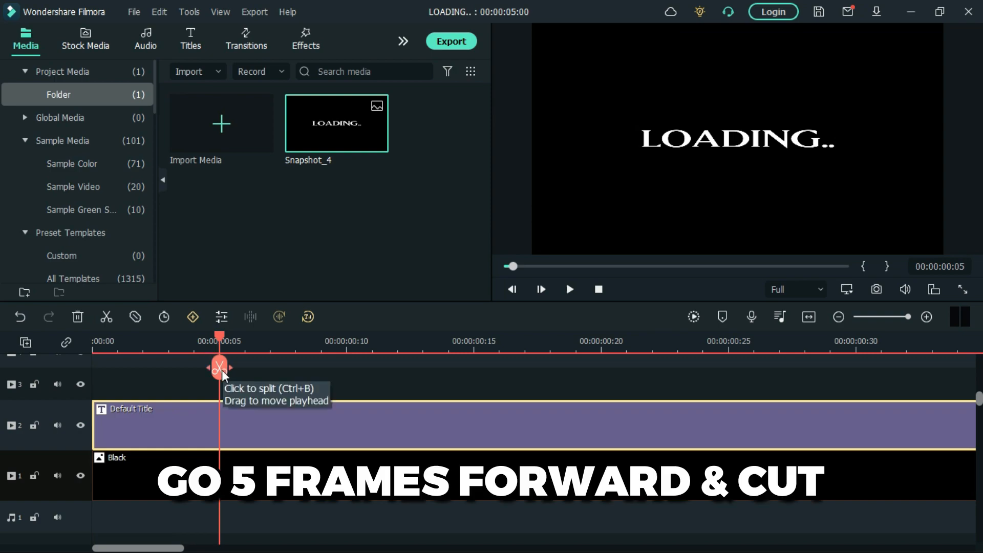
{"action": "left_click", "coordinate": [220, 368]}
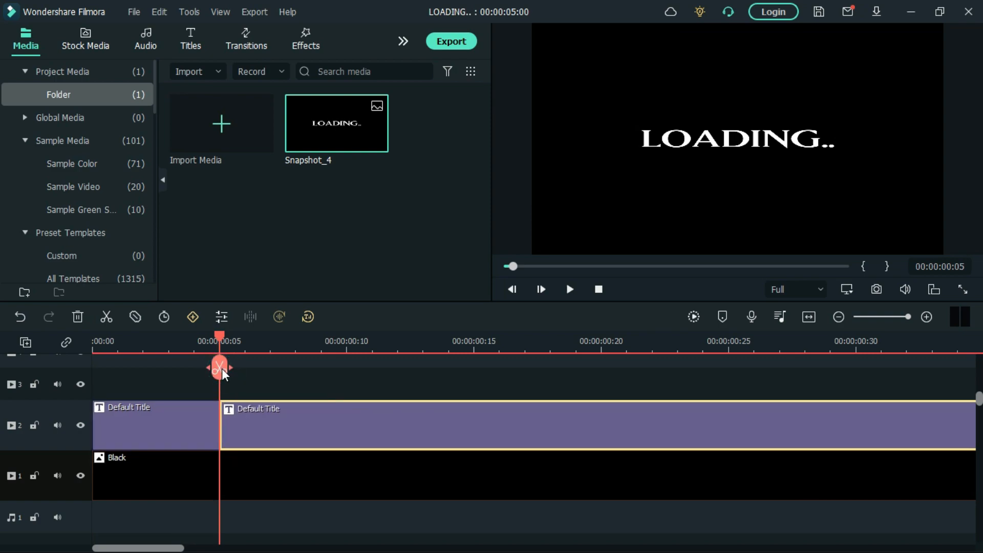
- Replace the text of the first five-frame title segment with only the first letter of LOADING
{"action": "left_click_drag", "start_coordinate": [217, 338], "coordinate": [193, 340]}
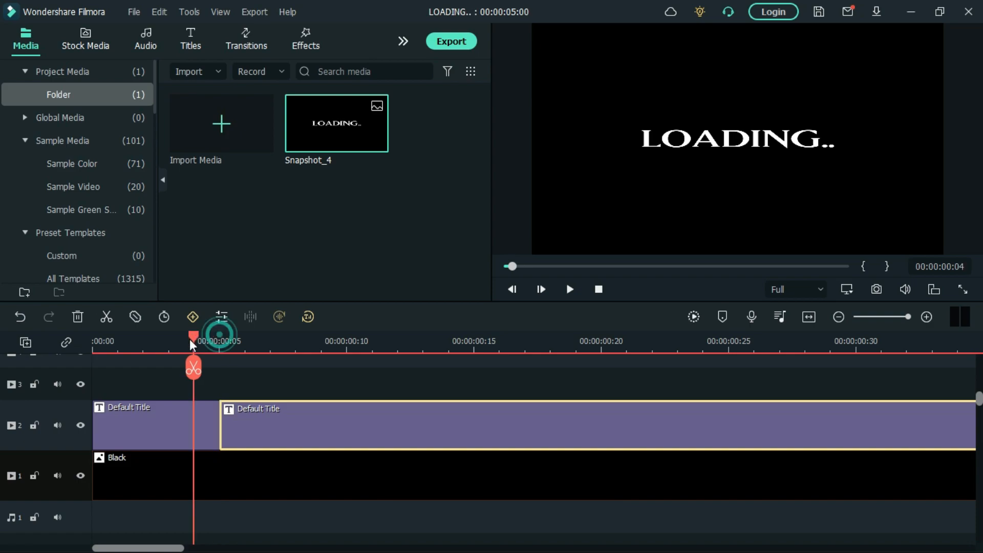
{"action": "left_click", "coordinate": [144, 435]}
{"action": "right_click", "coordinate": [142, 428]}
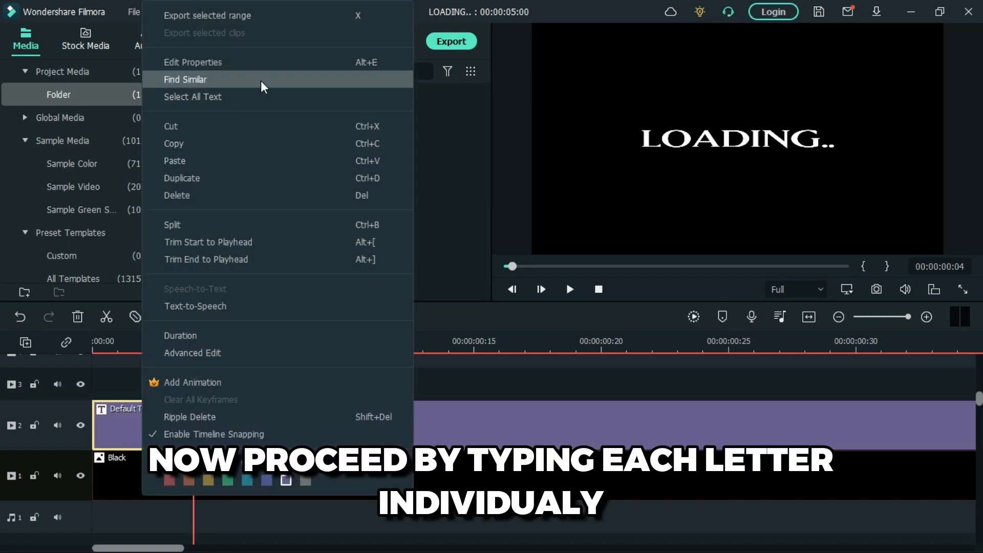
{"action": "left_click", "coordinate": [239, 62]}
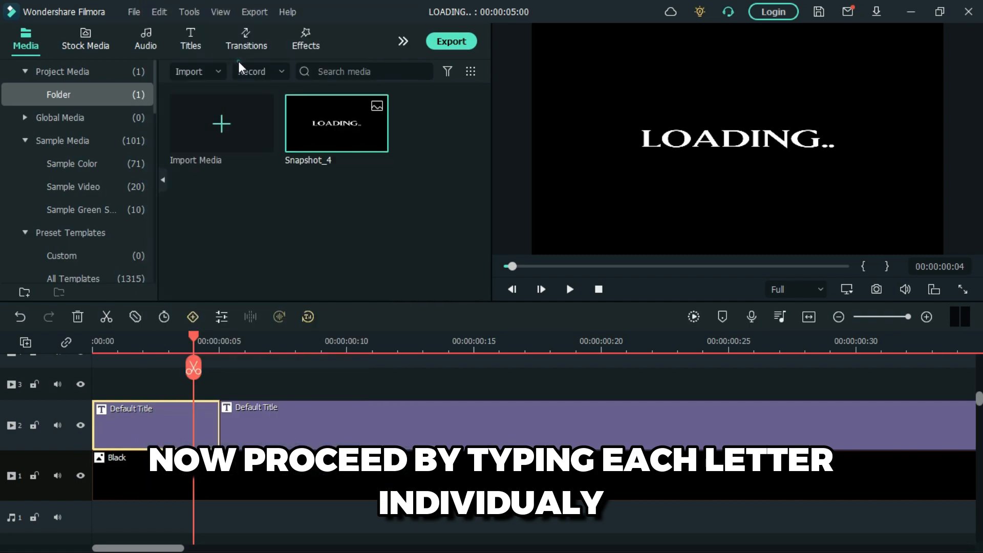
{"action": "left_click", "coordinate": [251, 150]}
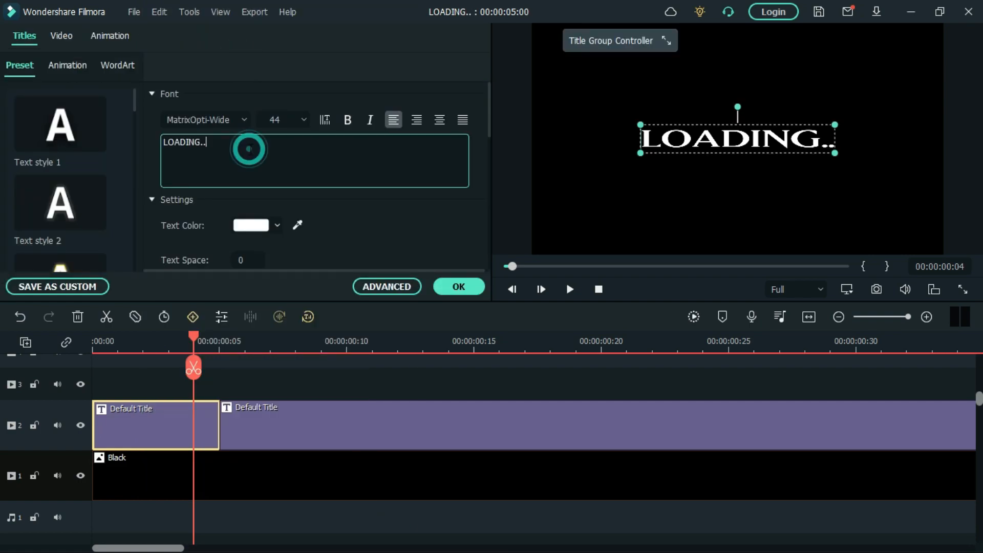
{"action": "key", "text": "BackSpace"}
{"action": "key", "text": "BackSpace"}
{"action": "key", "text": "BackSpace"}
{"action": "key", "text": "BackSpace"}
{"action": "key", "text": "BackSpace"}
{"action": "key", "text": "BackSpace"}
{"action": "key", "text": "BackSpace"}
{"action": "key", "text": "BackSpace"}
{"action": "key", "text": "BackSpace"}
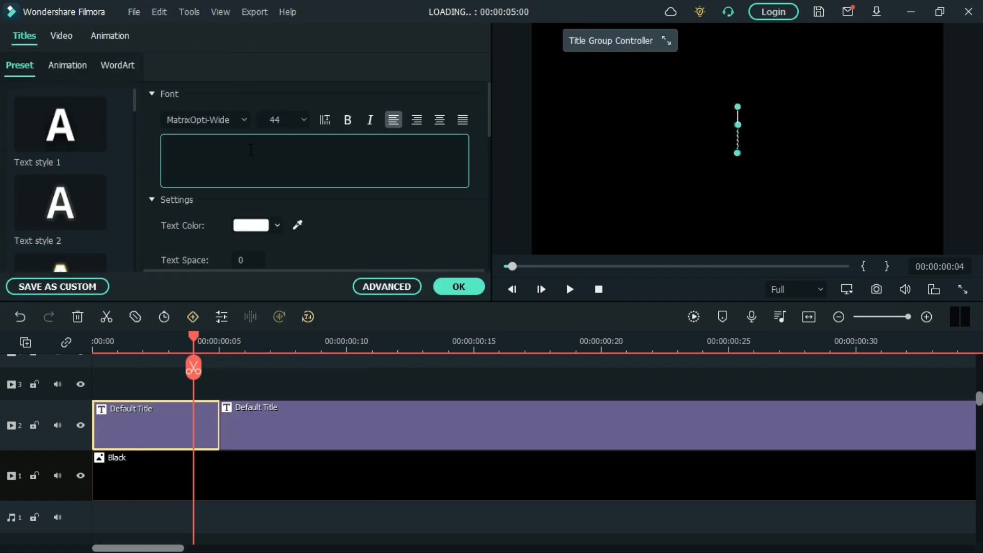
{"action": "left_click", "coordinate": [459, 286]}
- Split the clips at 00:00:00:10 and reduce the second title segment's text to the second letter of LOADING
{"action": "left_click_drag", "start_coordinate": [195, 334], "coordinate": [348, 366]}
{"action": "left_click", "coordinate": [347, 366]}
{"action": "double_click", "coordinate": [288, 420]}
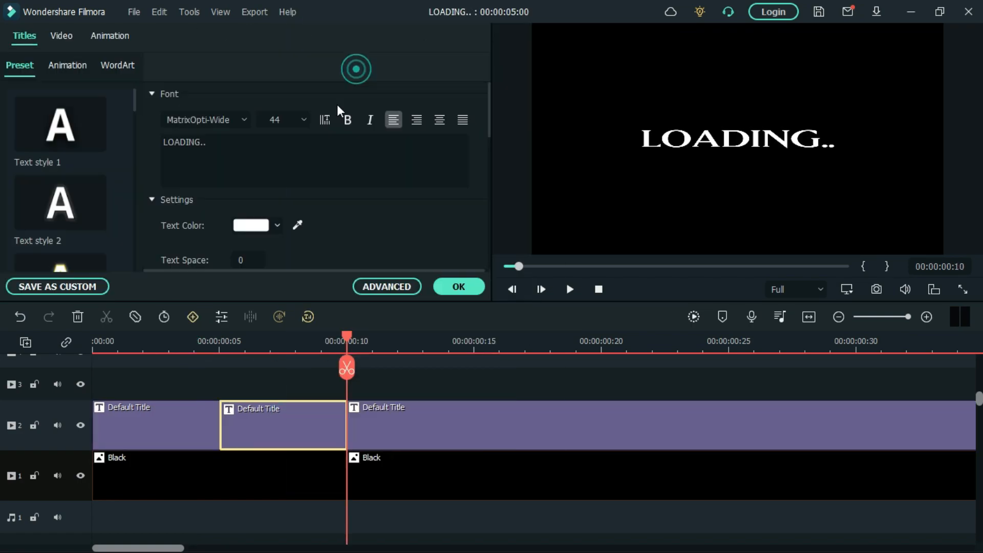
{"action": "left_click", "coordinate": [274, 153]}
{"action": "key", "text": "BackSpace"}
{"action": "left_click", "coordinate": [459, 287]}
- Change the text of the title segment starting at frame 10 to "A" and split the title at 00:00:00:15
{"action": "left_click_drag", "start_coordinate": [318, 338], "coordinate": [466, 357]}
{"action": "right_click", "coordinate": [452, 414]}
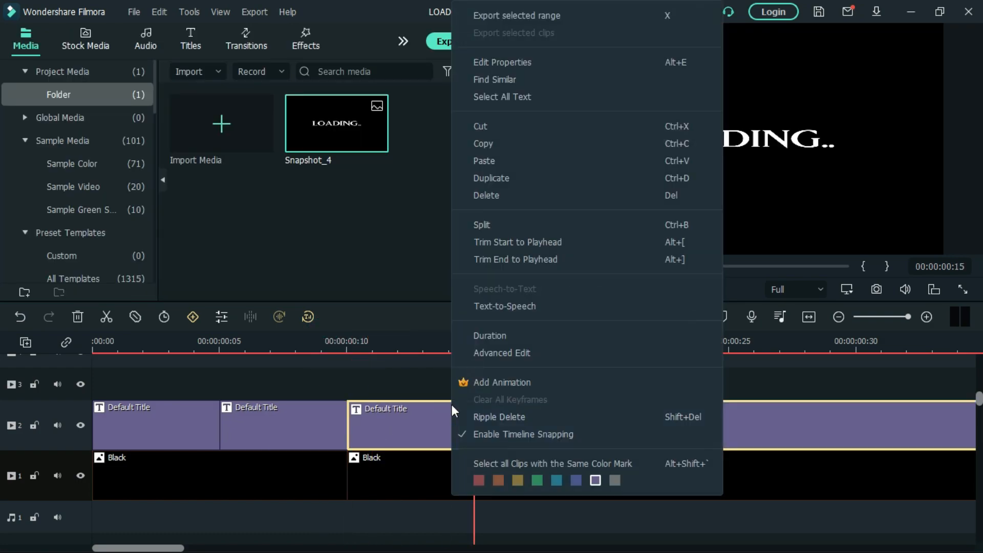
{"action": "left_click", "coordinate": [534, 61]}
{"action": "left_click", "coordinate": [267, 150]}
{"action": "key", "text": "BackSpace"}
{"action": "key", "text": "BackSpace"}
{"action": "key", "text": "BackSpace"}
{"action": "key", "text": "BackSpace"}
{"action": "key", "text": "BackSpace"}
{"action": "key", "text": "BackSpace"}
{"action": "key", "text": "BackSpace"}
{"action": "key", "text": "BackSpace"}
{"action": "key", "text": "BackSpace"}
{"action": "type", "text": "A"}
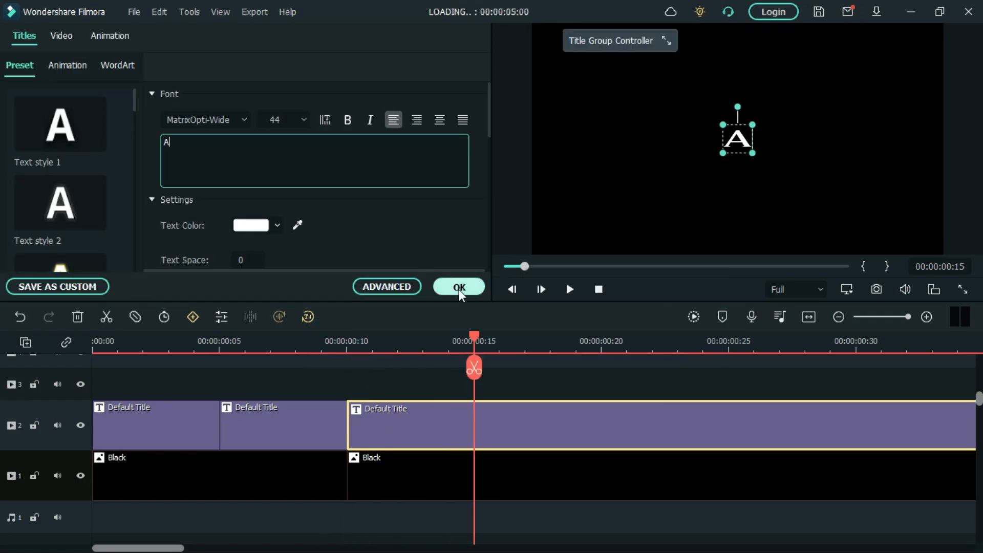
{"action": "left_click", "coordinate": [459, 288]}
{"action": "left_click", "coordinate": [475, 371]}
- Split the title at 00:00:00:20 and replace the fourth segment's text with the fourth letter of LOADING
{"action": "left_click_drag", "start_coordinate": [478, 340], "coordinate": [597, 356]}
{"action": "left_click", "coordinate": [601, 368]}
{"action": "right_click", "coordinate": [553, 428]}
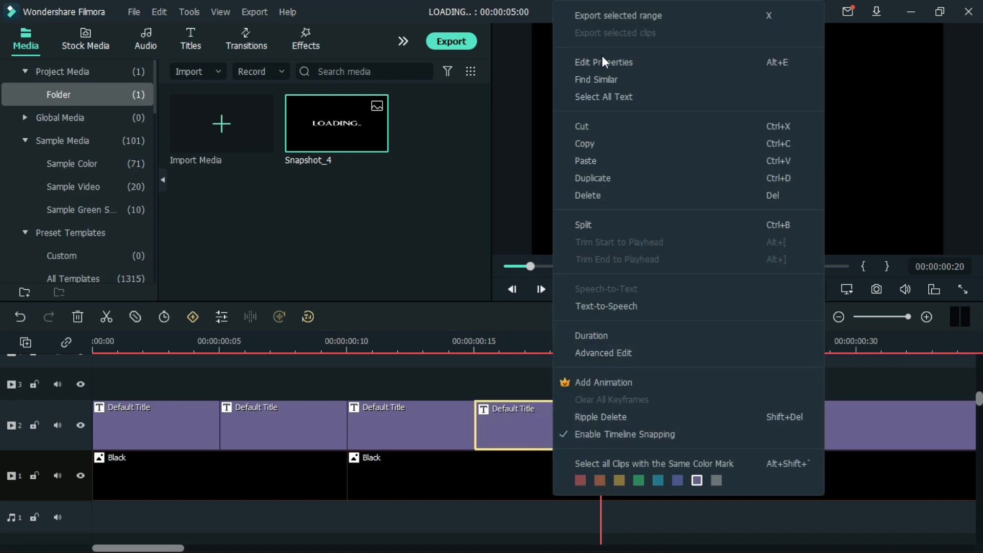
{"action": "left_click", "coordinate": [615, 61]}
{"action": "left_click", "coordinate": [461, 289]}
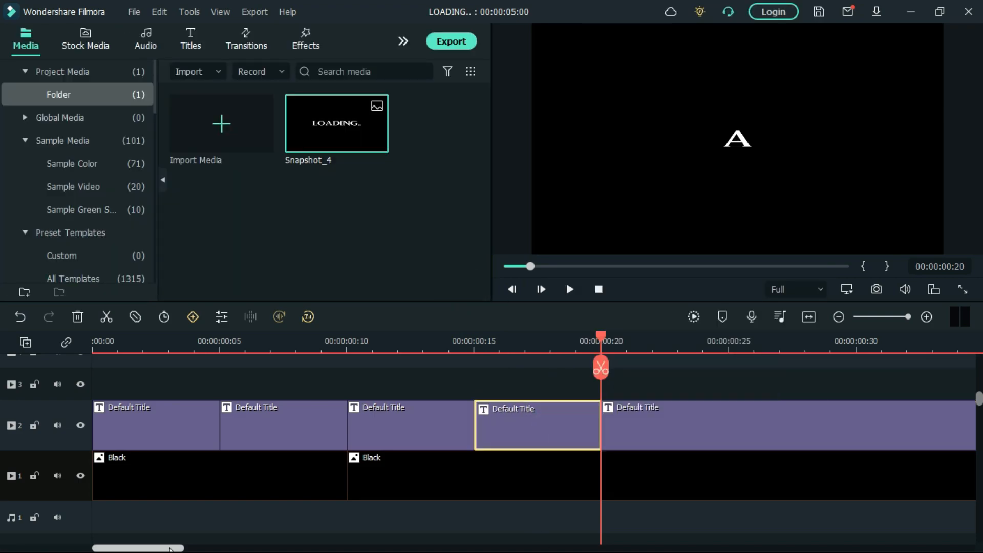
- Split the clips at 00:00:00:25 and replace the fifth title segment's text with the fifth letter of LOADING
{"action": "left_click_drag", "start_coordinate": [167, 549], "coordinate": [195, 549]}
{"action": "left_click_drag", "start_coordinate": [324, 340], "coordinate": [450, 354]}
{"action": "left_click", "coordinate": [450, 369]}
{"action": "right_click", "coordinate": [395, 420]}
{"action": "left_click", "coordinate": [446, 62]}
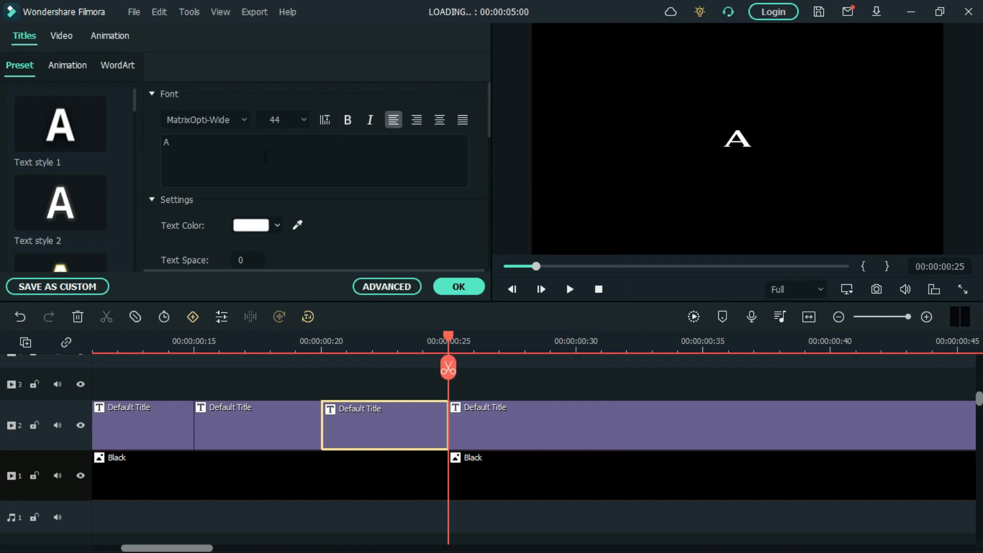
{"action": "left_click", "coordinate": [459, 286]}
- Change the text of the title segment starting at frame 25 to "N" and split the title at 00:00:00:30
{"action": "left_click_drag", "start_coordinate": [449, 337], "coordinate": [576, 340]}
{"action": "left_click", "coordinate": [531, 417]}
{"action": "right_click", "coordinate": [516, 418]}
{"action": "left_click", "coordinate": [583, 62]}
{"action": "left_click", "coordinate": [241, 154]}
{"action": "type", "text": "N"}
{"action": "left_click", "coordinate": [459, 289]}
{"action": "left_click", "coordinate": [575, 368]}
- Change the text of the title segment starting at frame 30 to "G" and split the title at 00:00:00:35
{"action": "left_click_drag", "start_coordinate": [576, 338], "coordinate": [703, 342]}
{"action": "right_click", "coordinate": [630, 429]}
{"action": "left_click", "coordinate": [691, 64]}
{"action": "key", "text": "BackSpace"}
{"action": "type", "text": "G"}
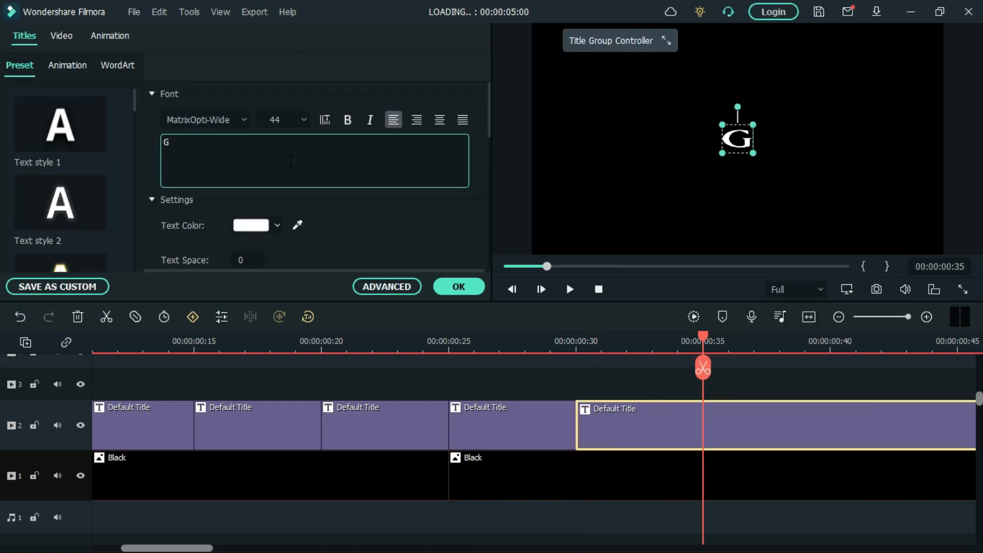
{"action": "left_click", "coordinate": [460, 287]}
{"action": "left_click", "coordinate": [703, 367]}
- Replace the text of the title after frame 35 with the next character of LOADING.., and split it at frames 40 and 45
{"action": "scroll", "coordinate": [332, 431], "scroll_direction": "right", "scroll_amount": 5}
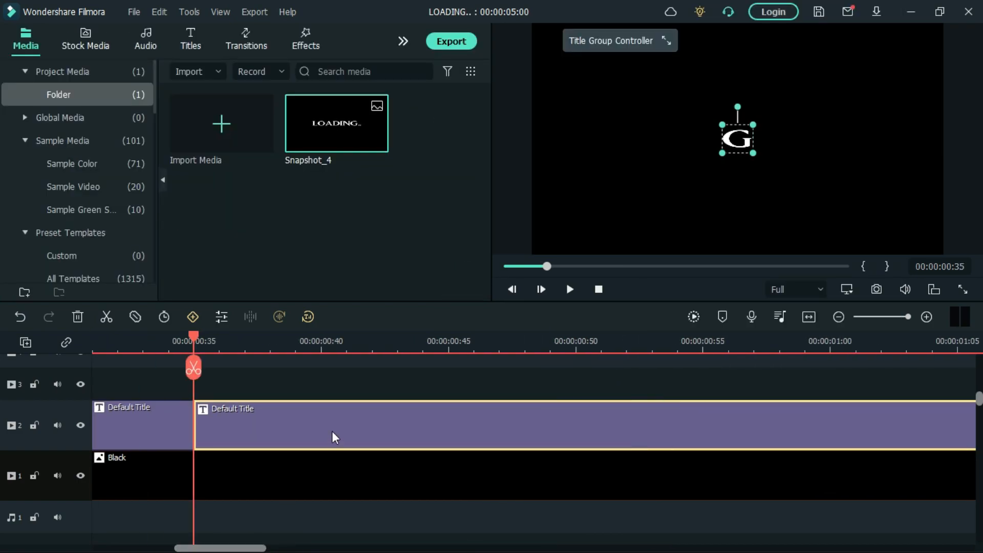
{"action": "double_click", "coordinate": [334, 438]}
{"action": "left_click", "coordinate": [243, 144]}
{"action": "key", "text": "BackSpace"}
{"action": "left_click_drag", "start_coordinate": [192, 334], "coordinate": [448, 340]}
{"action": "left_click", "coordinate": [320, 368]}
{"action": "left_click", "coordinate": [449, 368]}
- Delete the leftover title segment after 00:00:00:45
{"action": "left_click", "coordinate": [412, 437]}
{"action": "left_click", "coordinate": [497, 435]}
{"action": "key", "text": "Delete"}
- Lock video track 1 and move all the letter title segments from track 2 up to track 3
{"action": "left_click", "coordinate": [840, 319]}
{"action": "left_click", "coordinate": [840, 319]}
{"action": "left_click_drag", "start_coordinate": [532, 548], "coordinate": [440, 548]}
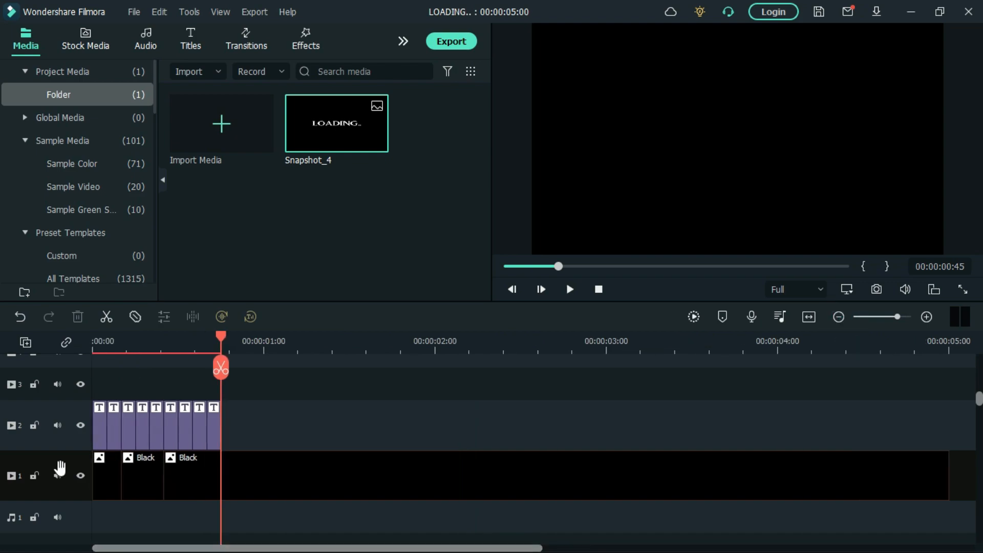
{"action": "left_click", "coordinate": [36, 476]}
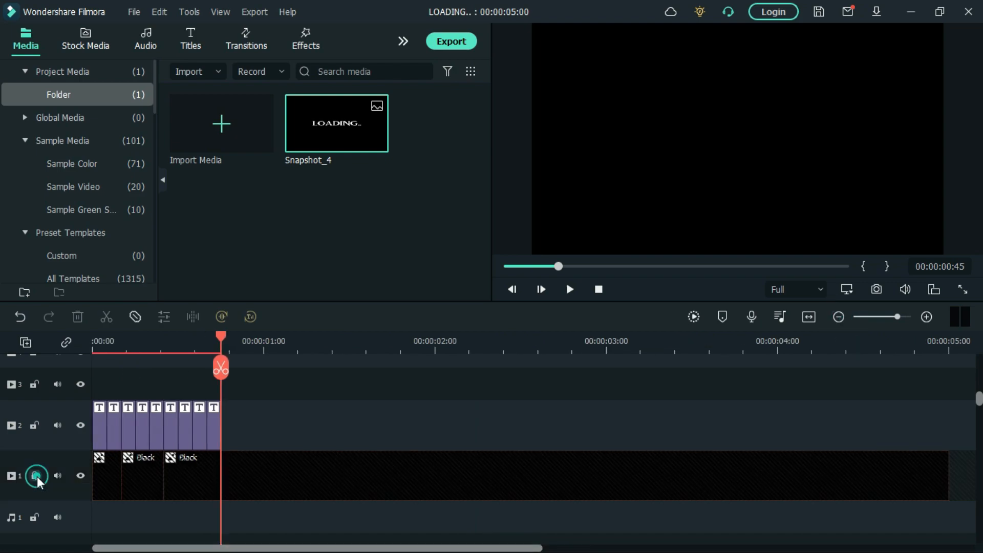
{"action": "left_click", "coordinate": [220, 485]}
{"action": "left_click_drag", "start_coordinate": [256, 417], "coordinate": [100, 389]}
{"action": "left_click", "coordinate": [100, 418]}
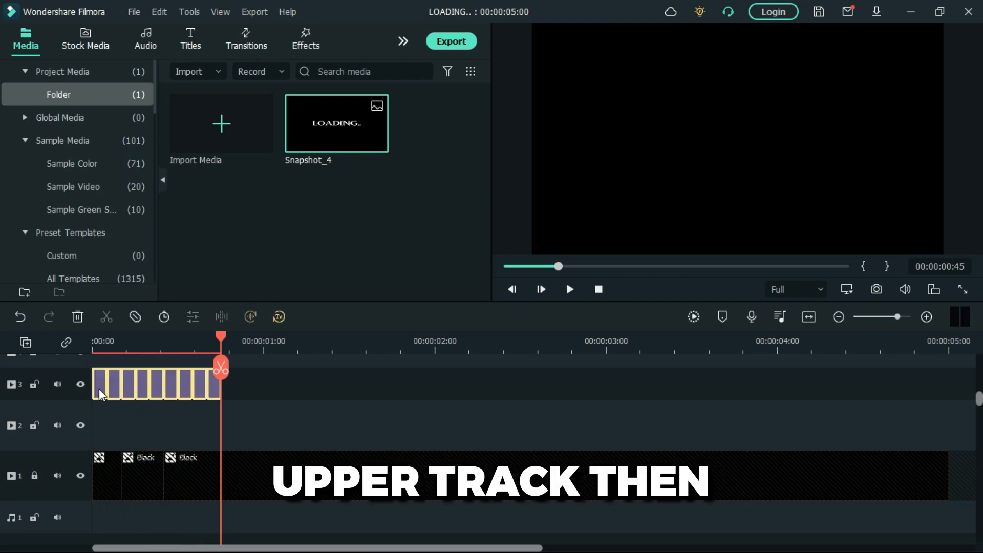
- Place Snapshot_4 at the start of video track 2 and set its opacity to 50%
{"action": "left_click_drag", "start_coordinate": [334, 125], "coordinate": [35, 425]}
{"action": "right_click", "coordinate": [170, 426]}
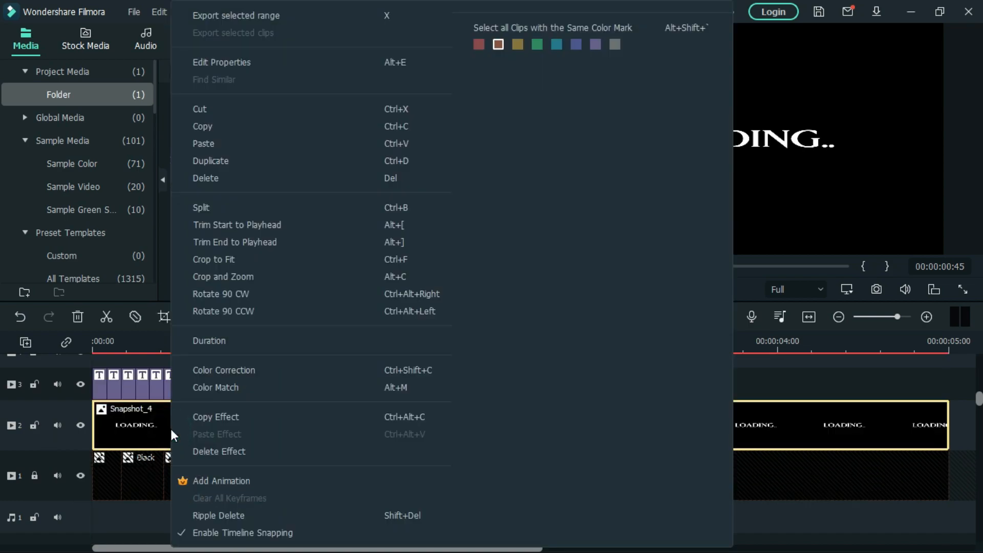
{"action": "left_click", "coordinate": [260, 63]}
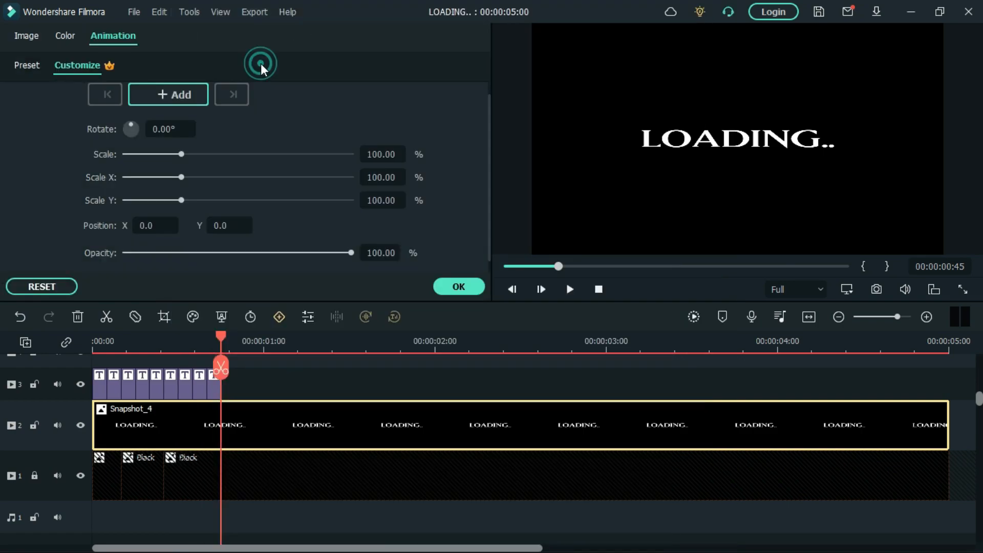
{"action": "left_click", "coordinate": [26, 33]}
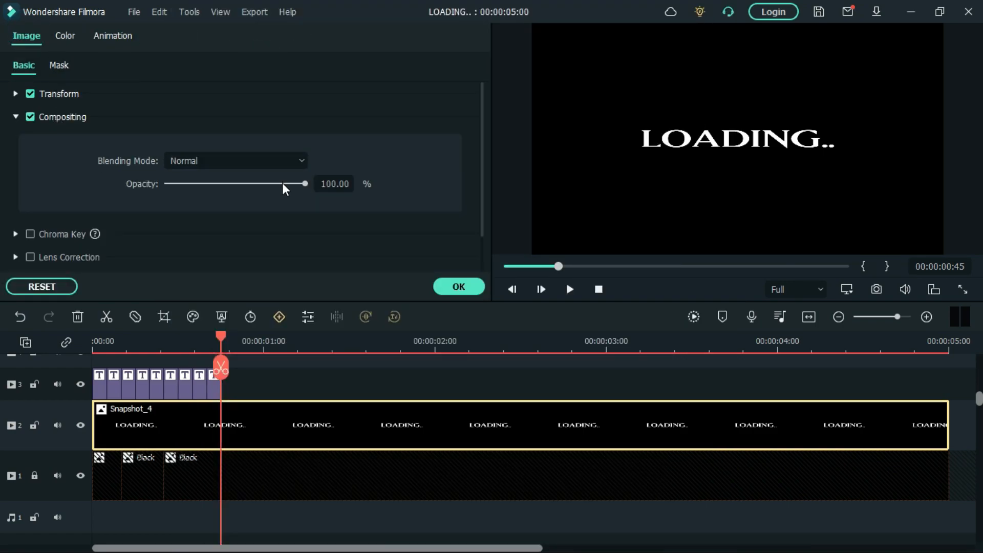
{"action": "left_click", "coordinate": [330, 189]}
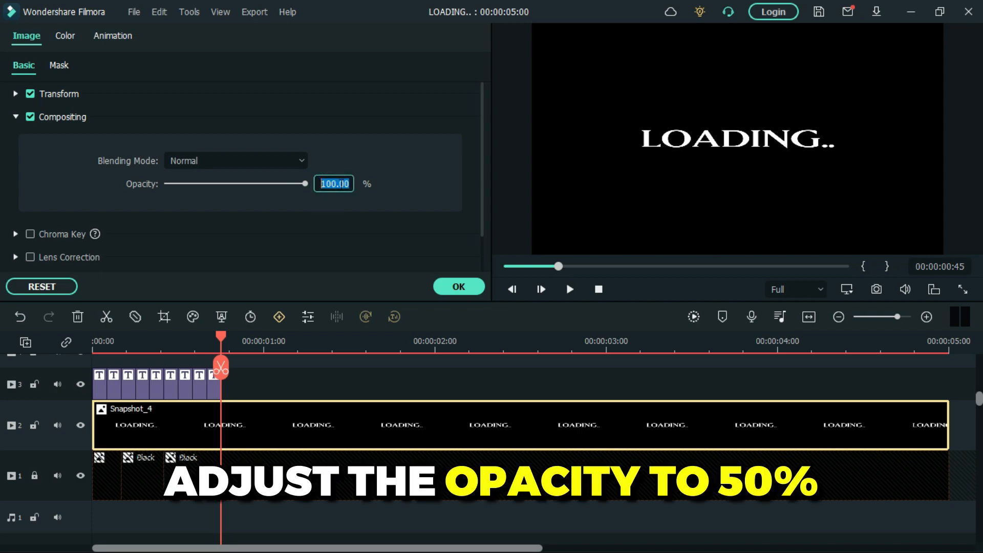
{"action": "left_click", "coordinate": [334, 188]}
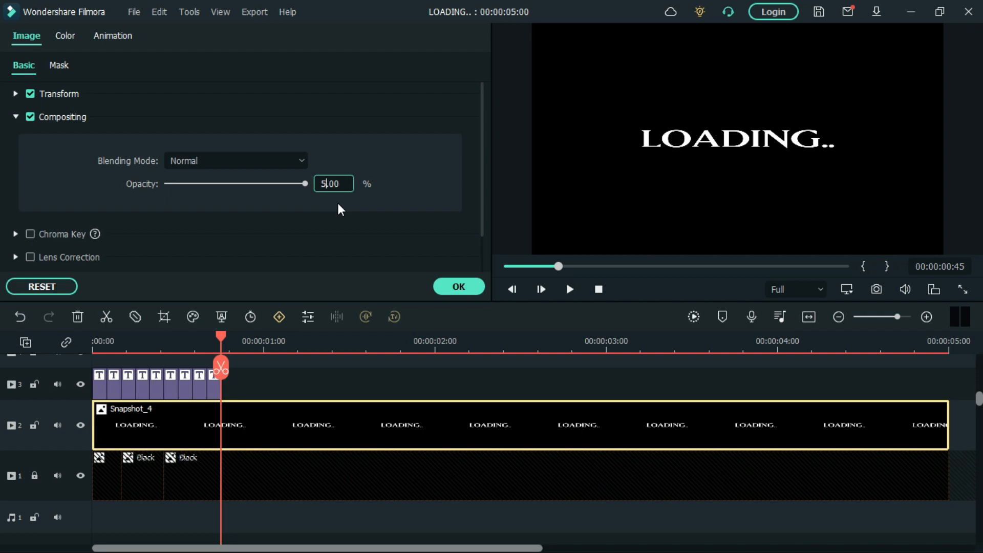
{"action": "left_click", "coordinate": [463, 288]}
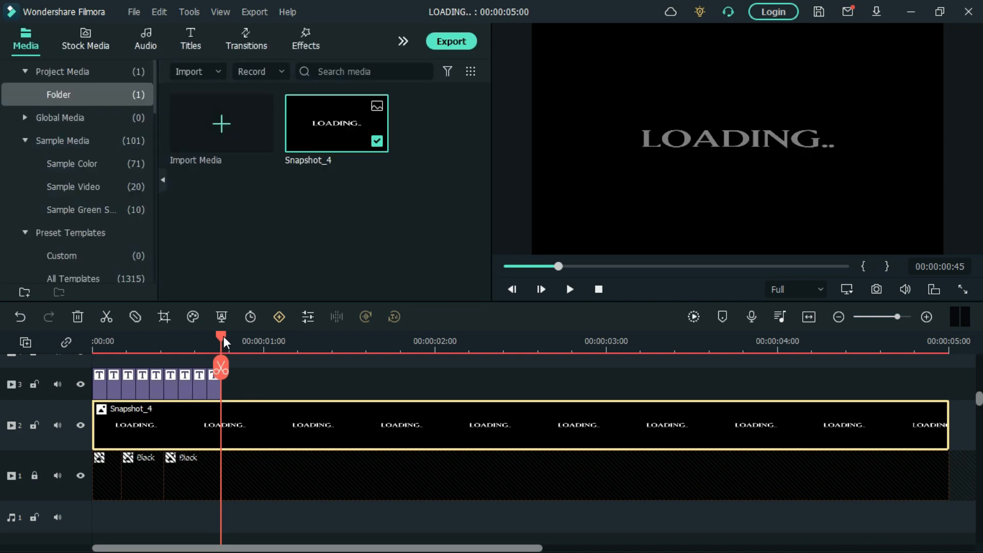
- Shift the first title on track 3, the L, horizontally onto the matching letter of the dimmed LOADING.. snapshot
{"action": "left_click_drag", "start_coordinate": [211, 346], "coordinate": [90, 382]}
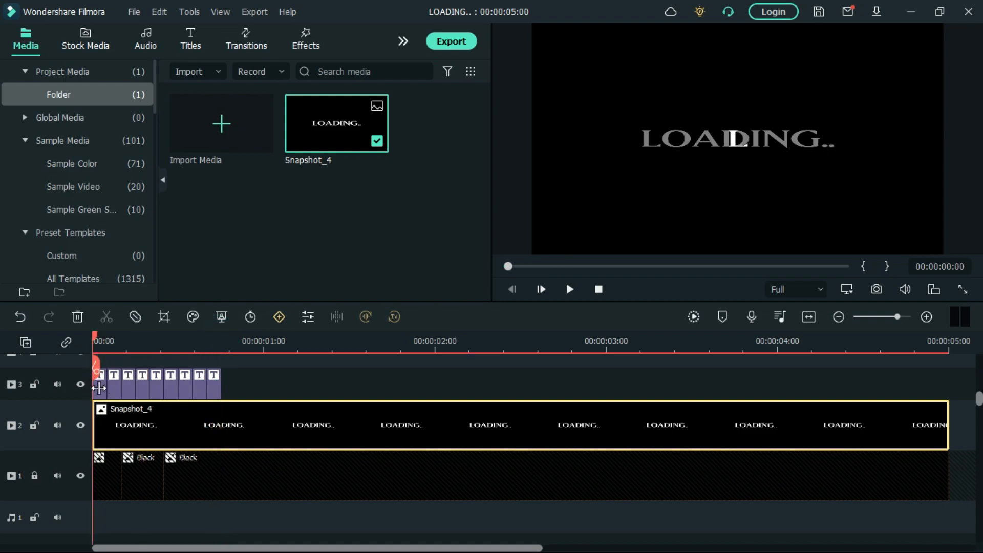
{"action": "left_click", "coordinate": [99, 389]}
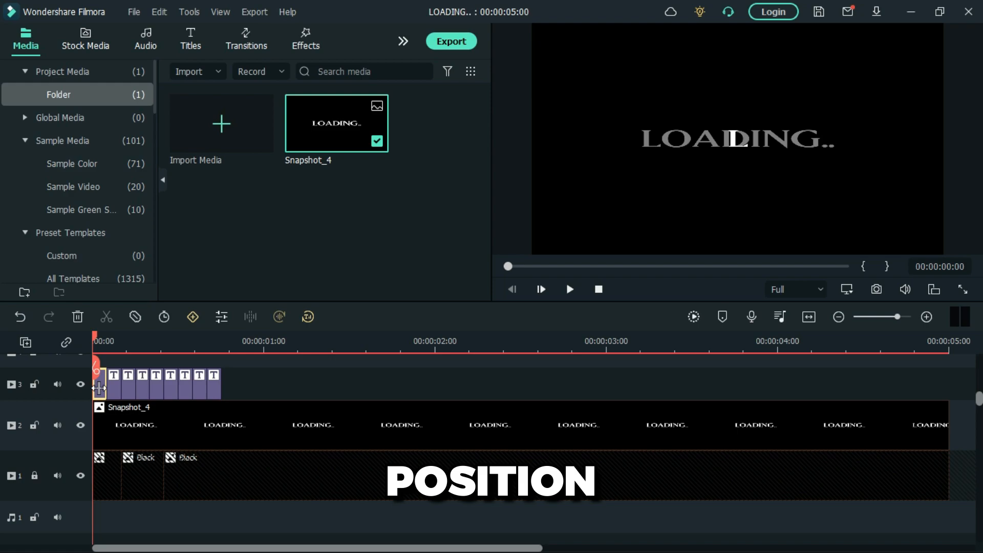
{"action": "left_click", "coordinate": [926, 316]}
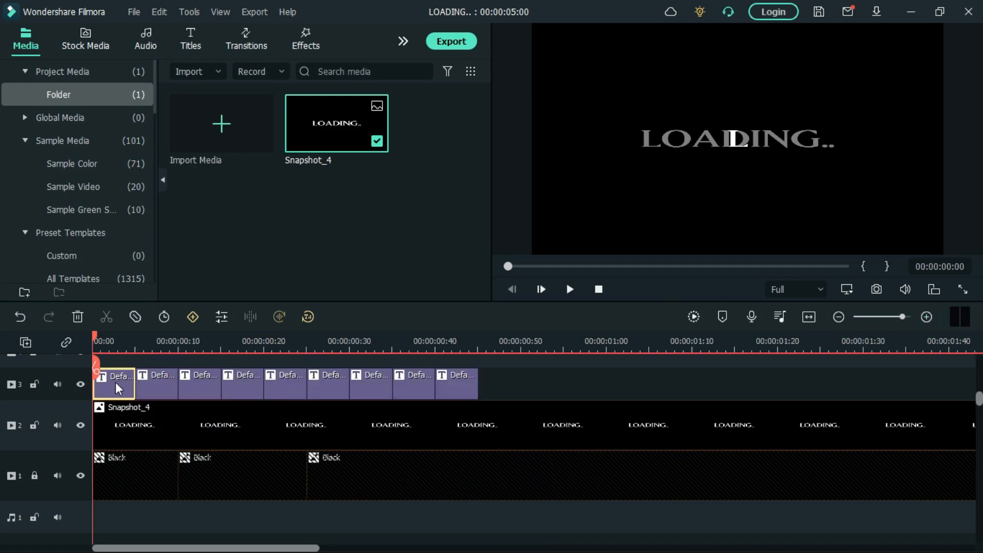
{"action": "double_click", "coordinate": [115, 382]}
{"action": "double_click", "coordinate": [108, 394]}
{"action": "left_click", "coordinate": [671, 38]}
{"action": "left_click_drag", "start_coordinate": [638, 37], "coordinate": [345, 90]}
- Shift the O and A titles horizontally onto their matching letters in the snapshot, placing the A at X -53
{"action": "double_click", "coordinate": [162, 393]}
{"action": "left_click_drag", "start_coordinate": [411, 90], "coordinate": [383, 90]}
{"action": "double_click", "coordinate": [199, 384]}
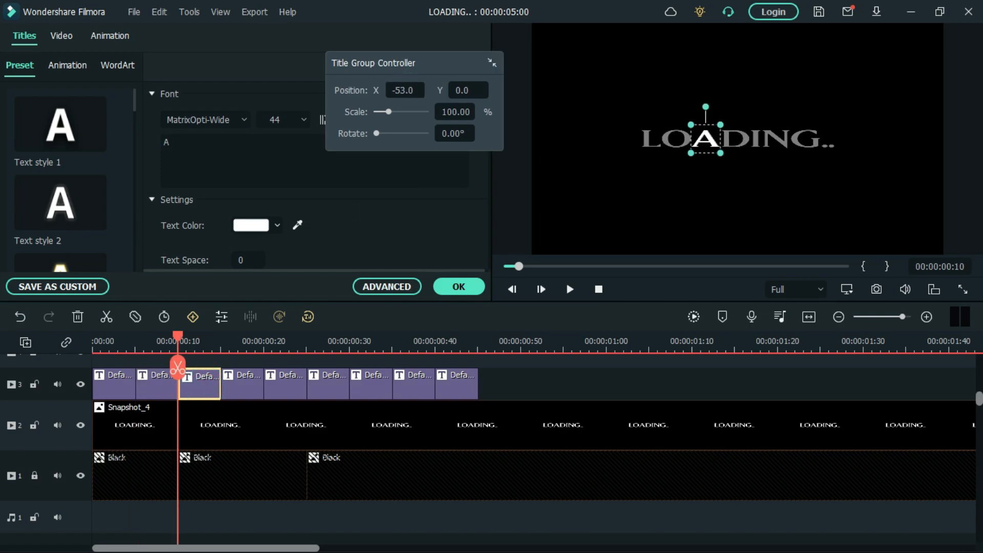
- Shift the D, I, N, G and first dot titles horizontally onto their matching characters in the snapshot
{"action": "double_click", "coordinate": [256, 393]}
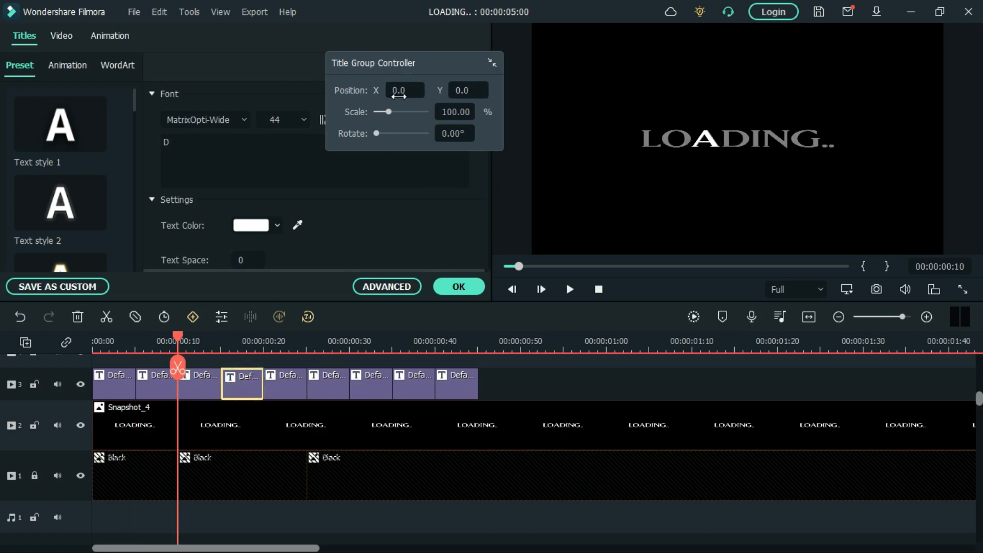
{"action": "double_click", "coordinate": [240, 395]}
{"action": "left_click_drag", "start_coordinate": [410, 91], "coordinate": [478, 90]}
{"action": "double_click", "coordinate": [293, 391]}
{"action": "double_click", "coordinate": [324, 378]}
{"action": "double_click", "coordinate": [371, 396]}
{"action": "double_click", "coordinate": [415, 392]}
- Move the last dot title to X 159 so it covers the final dot of the snapshot, and apply the title edits
{"action": "left_click", "coordinate": [464, 385]}
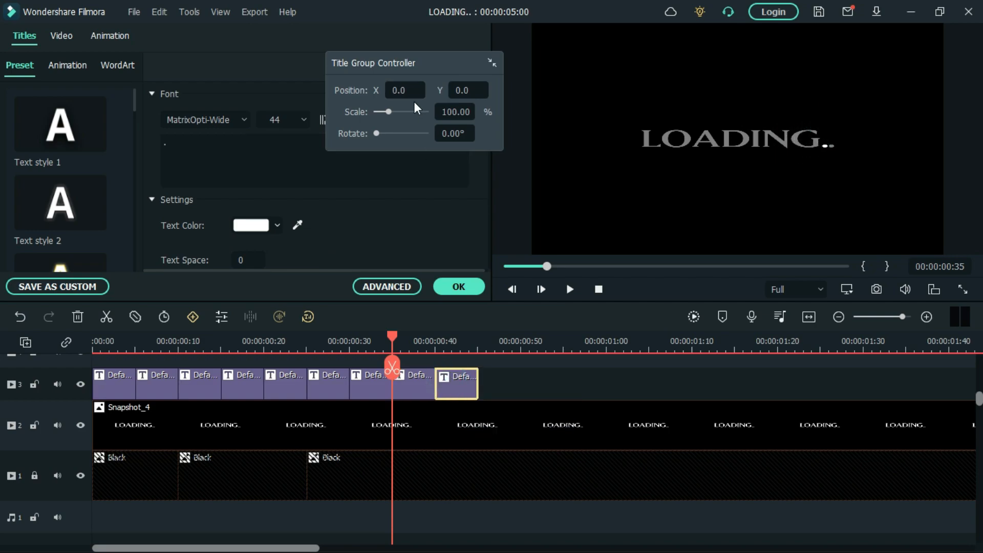
{"action": "left_click", "coordinate": [435, 342]}
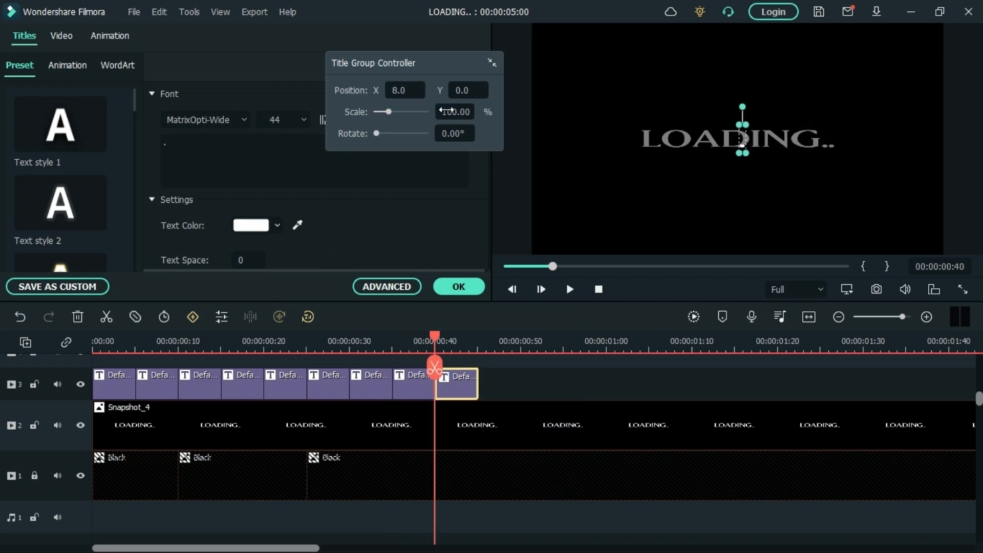
{"action": "left_click_drag", "start_coordinate": [407, 90], "coordinate": [487, 90]}
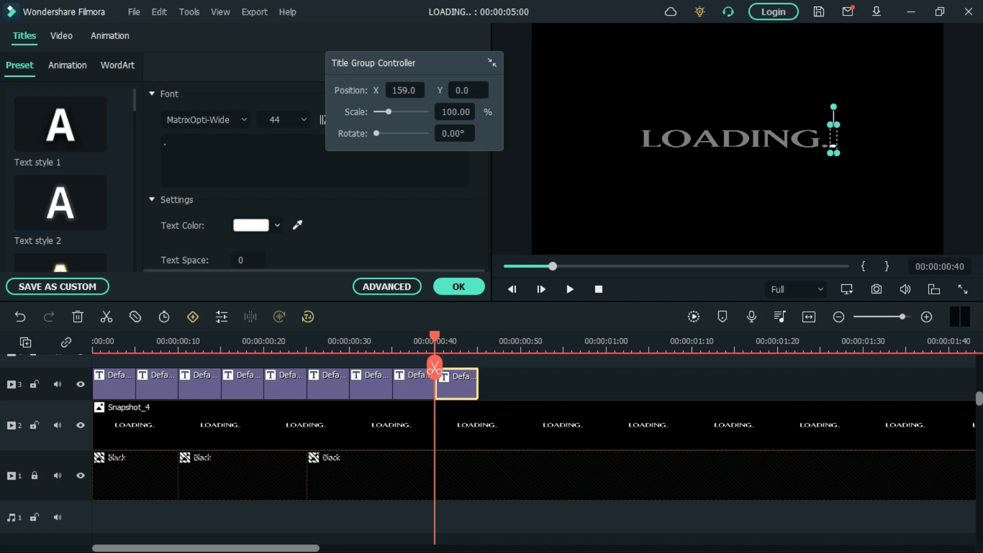
{"action": "left_click", "coordinate": [459, 286]}
- Delete the Snapshot_4 clip from video track 2
{"action": "left_click", "coordinate": [470, 426]}
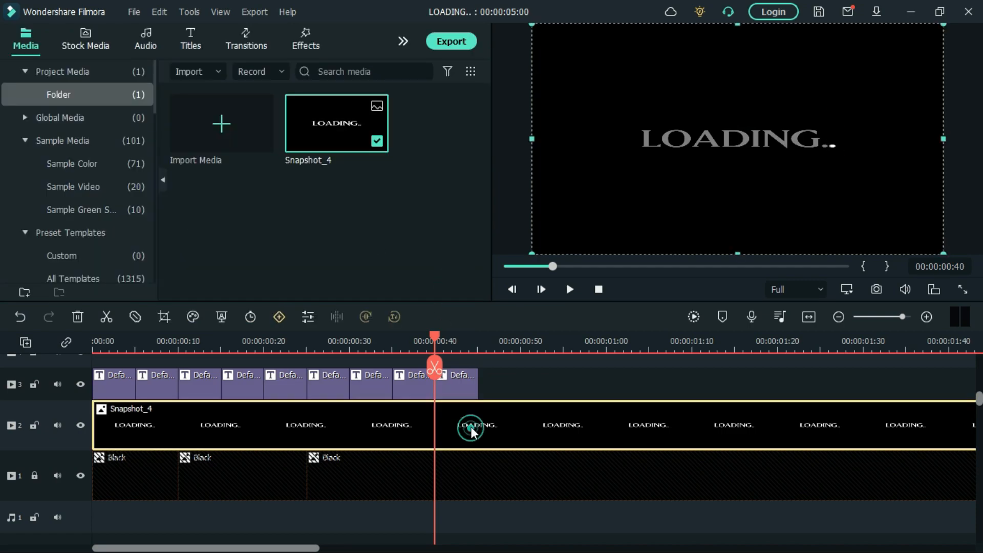
{"action": "left_click", "coordinate": [483, 344]}
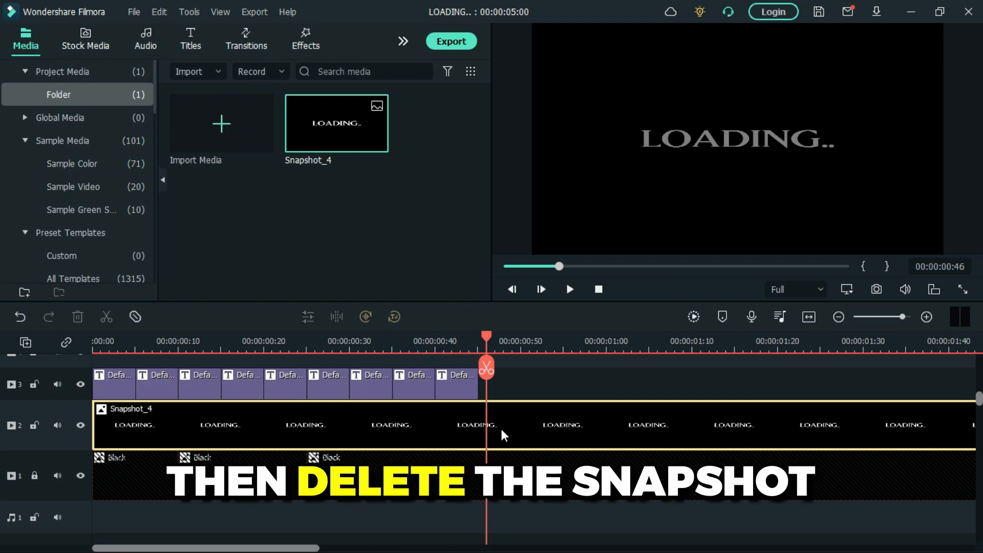
{"action": "key", "text": "Delete"}
- Unlock video track 1 and trim the last Black clip to end with the titles at 00:00:00:45
{"action": "left_click", "coordinate": [34, 476]}
{"action": "left_click", "coordinate": [532, 487]}
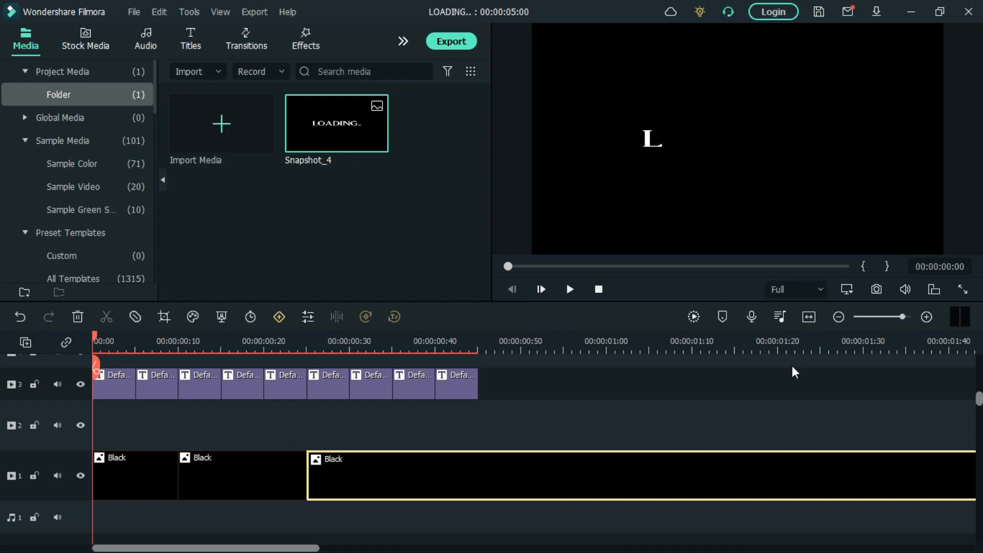
{"action": "left_click", "coordinate": [838, 317]}
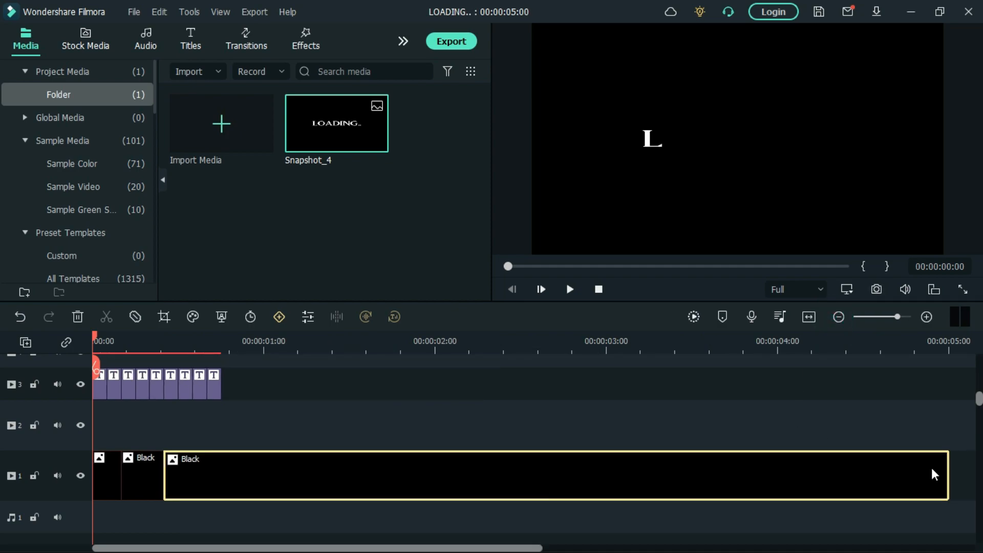
{"action": "left_click_drag", "start_coordinate": [948, 475], "coordinate": [214, 460]}
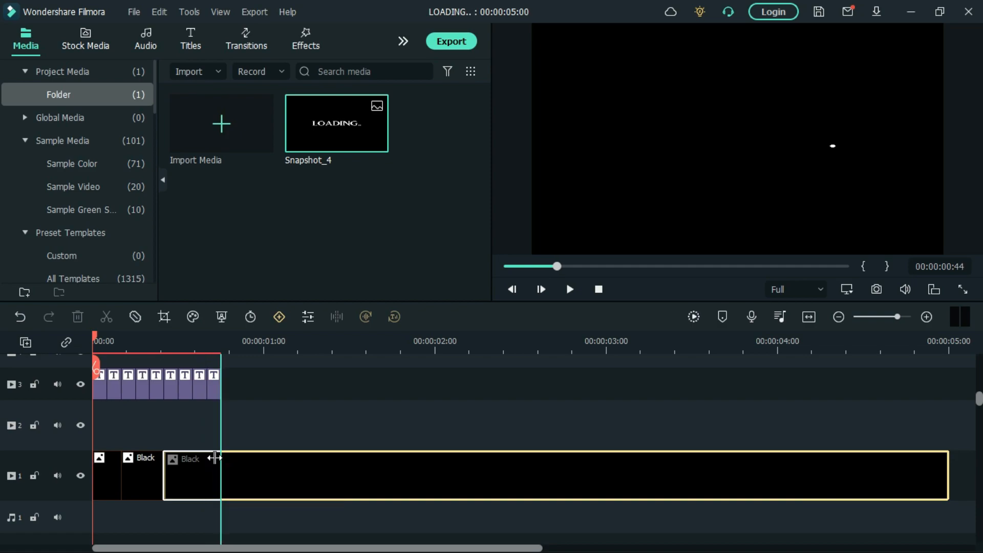
- Render the timeline preview and play back the letter animation
{"action": "left_click", "coordinate": [694, 317]}
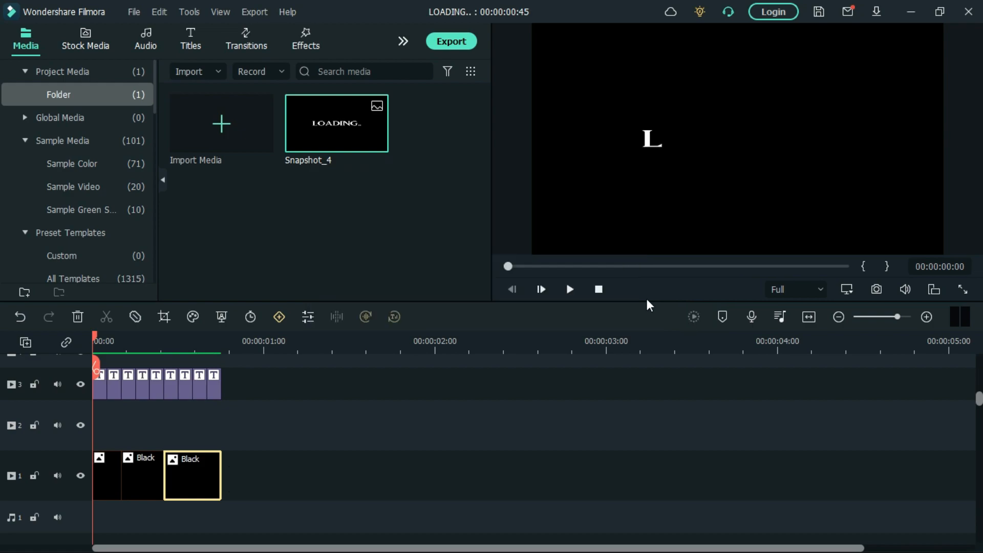
{"action": "left_click", "coordinate": [570, 290]}
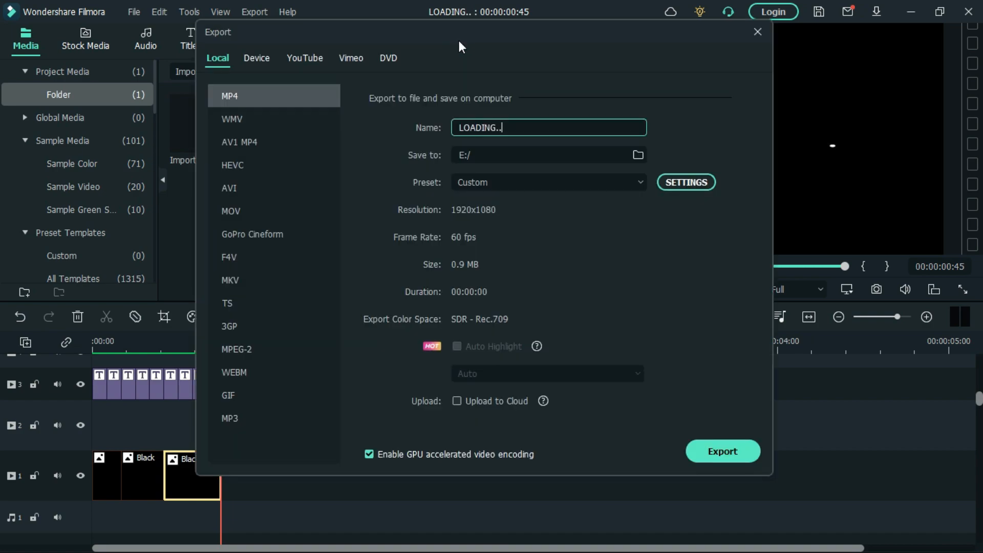
- Export the animation as an MP4 named LOADING 1 to E:/ and close the export window
{"action": "key", "text": "BackSpace"}
{"action": "type", "text": "1"}
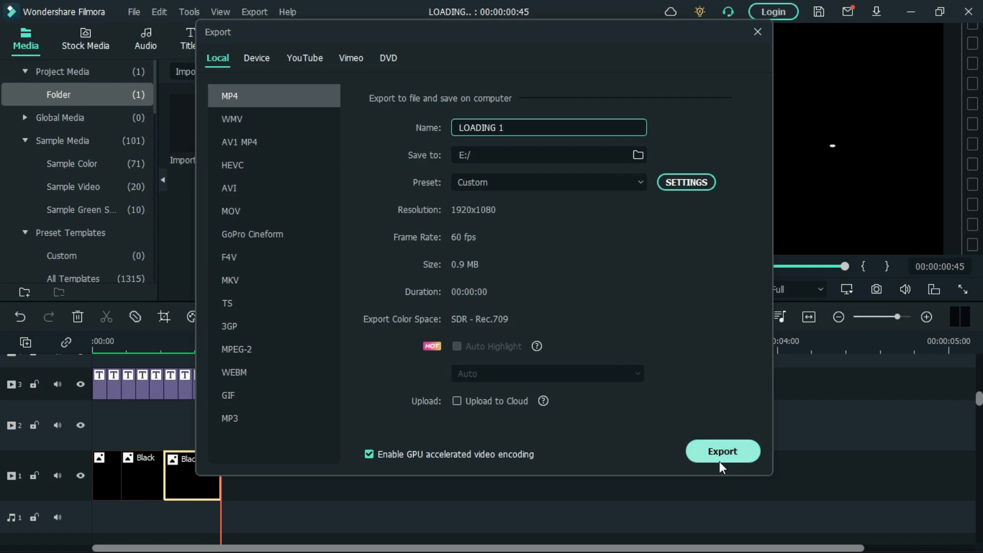
{"action": "left_click", "coordinate": [732, 453]}
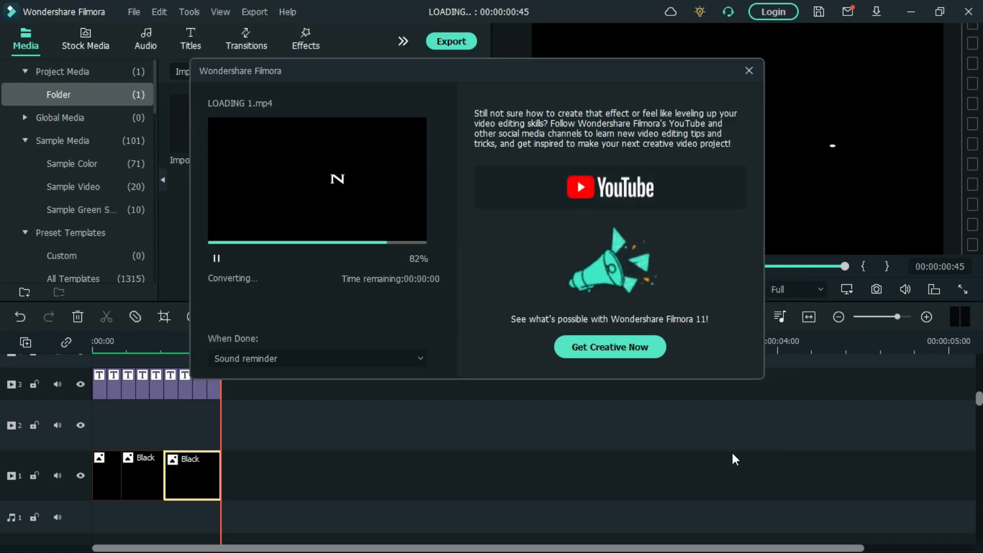
{"action": "left_click", "coordinate": [397, 354]}
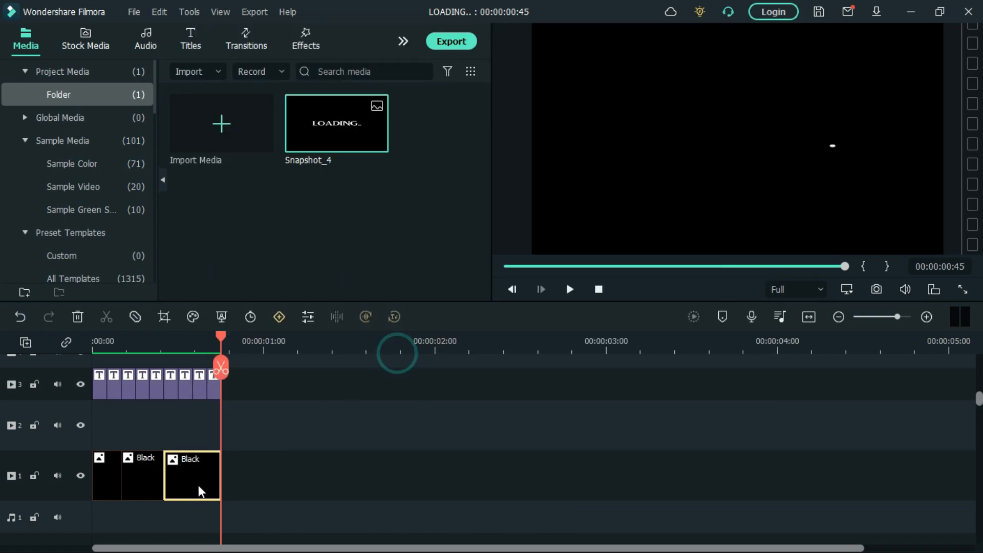
- Delete all title and Black clips from the timeline
{"action": "left_click", "coordinate": [197, 485]}
{"action": "key", "text": "ctrl+a"}
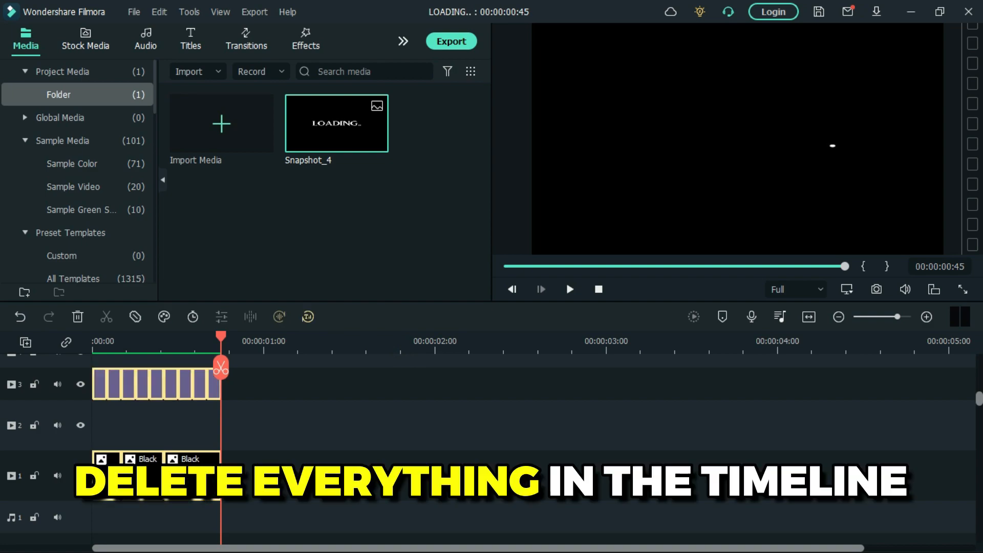
{"action": "key", "text": "Delete"}
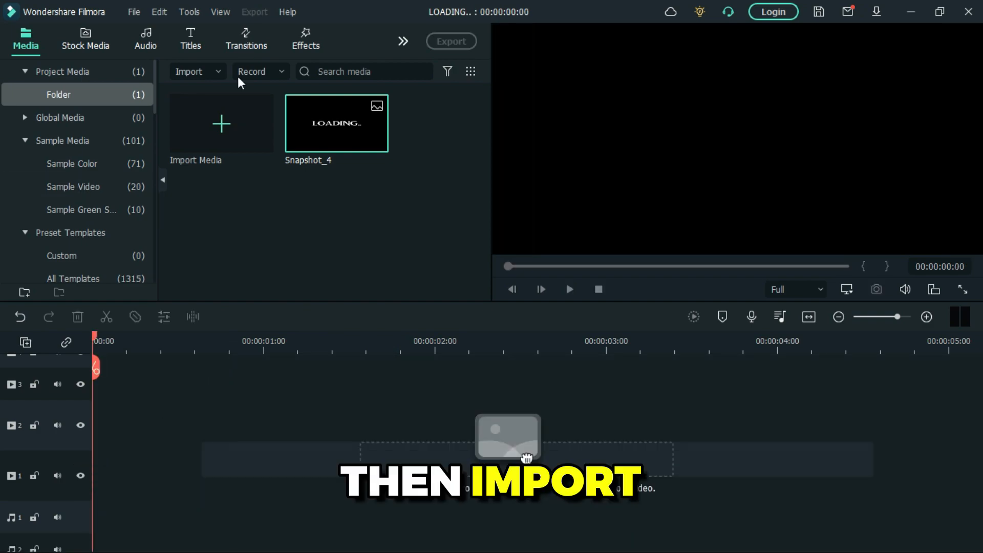
- Import the exported LOADING 1 video into the project media folder
{"action": "left_click", "coordinate": [223, 71]}
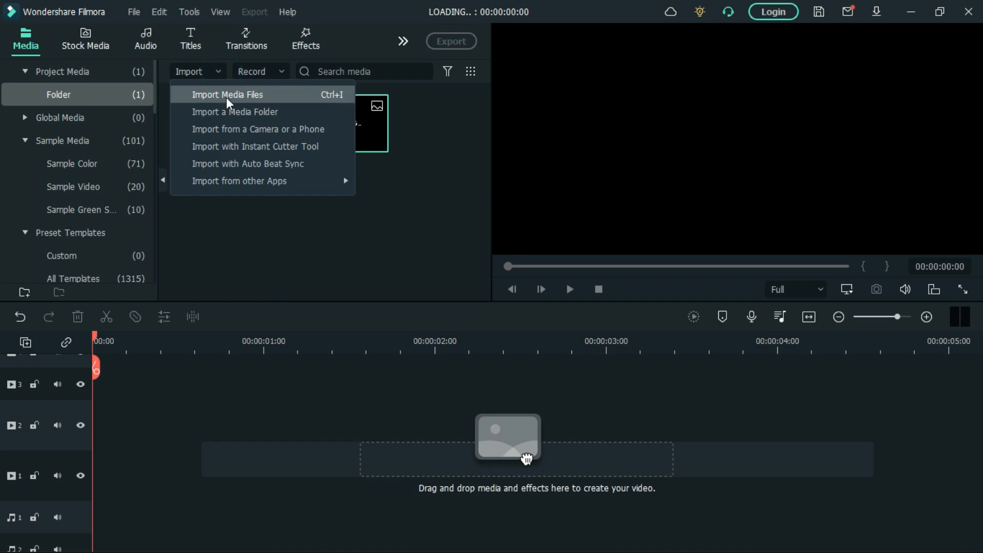
{"action": "left_click", "coordinate": [227, 94]}
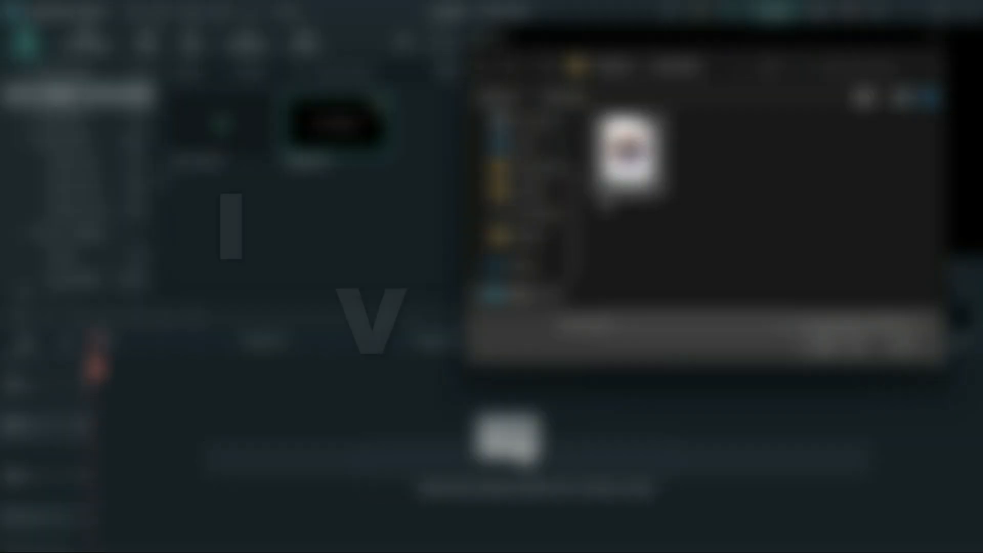
{"action": "left_click", "coordinate": [530, 215]}
{"action": "left_click_drag", "start_coordinate": [944, 132], "coordinate": [938, 210]}
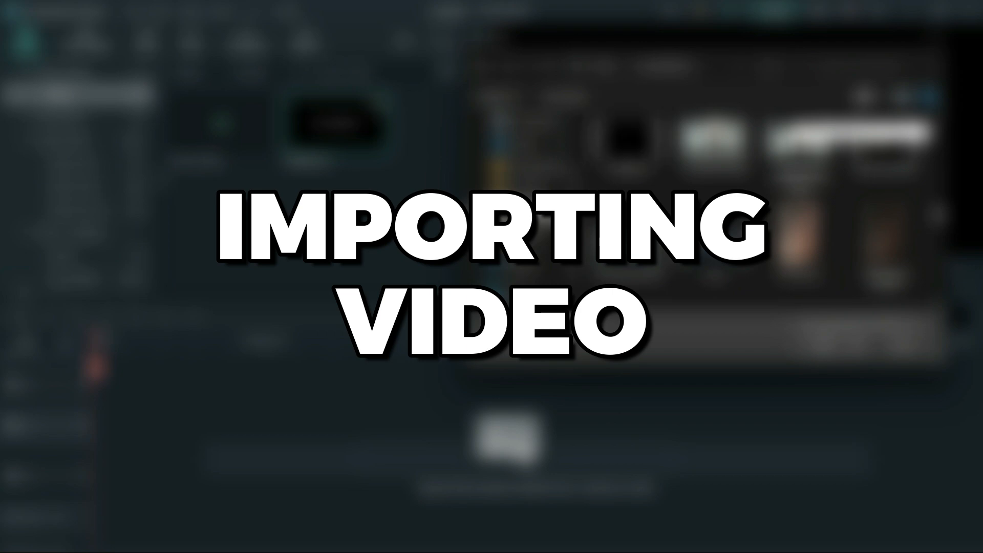
{"action": "double_click", "coordinate": [595, 173]}
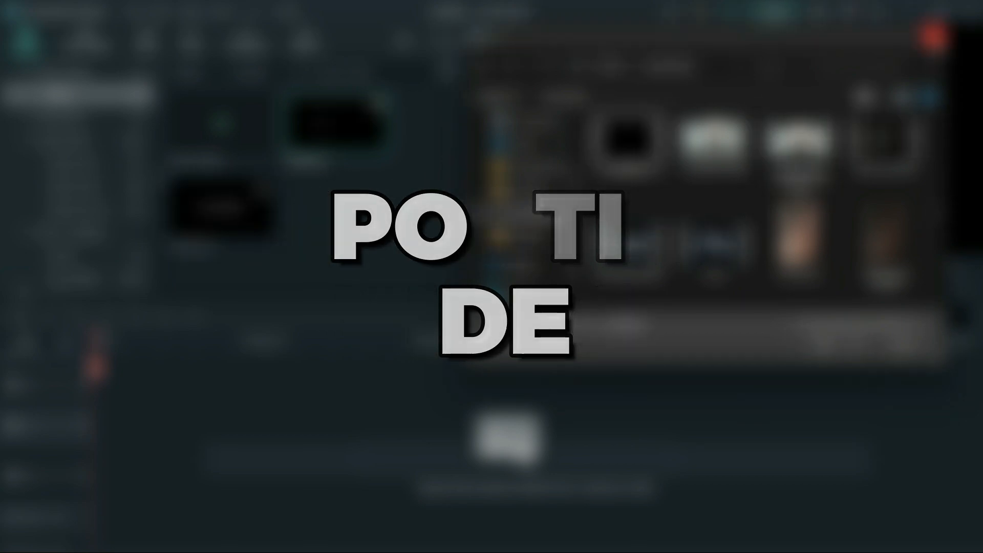
- Place the LOADING 1 video at the start of track 2 and Snapshot_4 beneath it on track 1
{"action": "left_click_drag", "start_coordinate": [312, 128], "coordinate": [85, 420]}
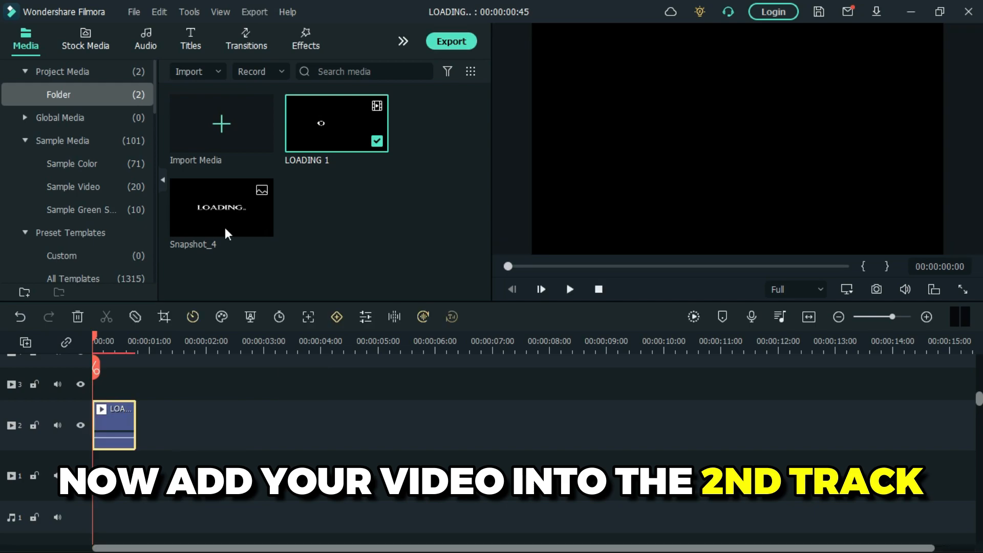
{"action": "left_click", "coordinate": [223, 210]}
{"action": "left_click_drag", "start_coordinate": [221, 214], "coordinate": [148, 481]}
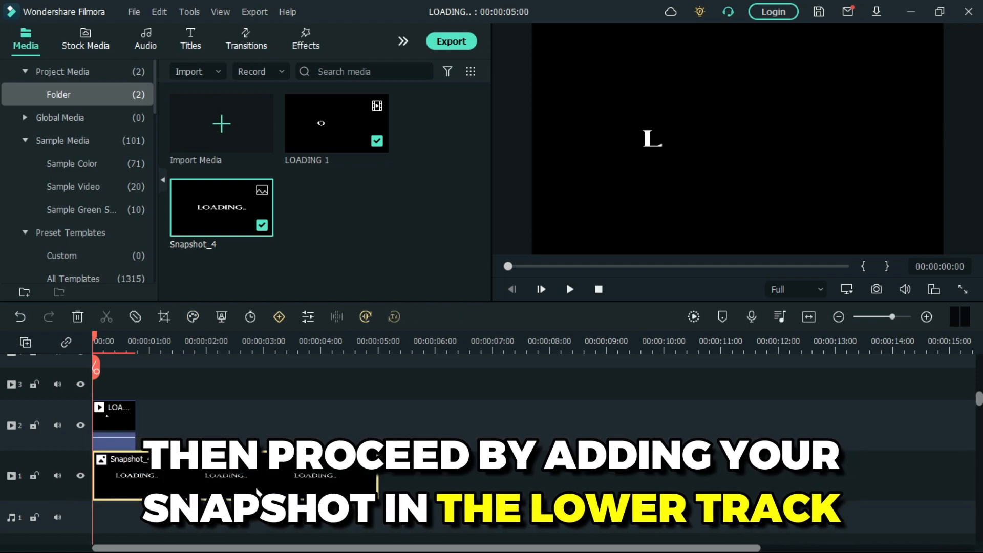
- Set the blending mode of the LOADING 1 clip on track 2 to Screen and accept the change
{"action": "left_click", "coordinate": [115, 422]}
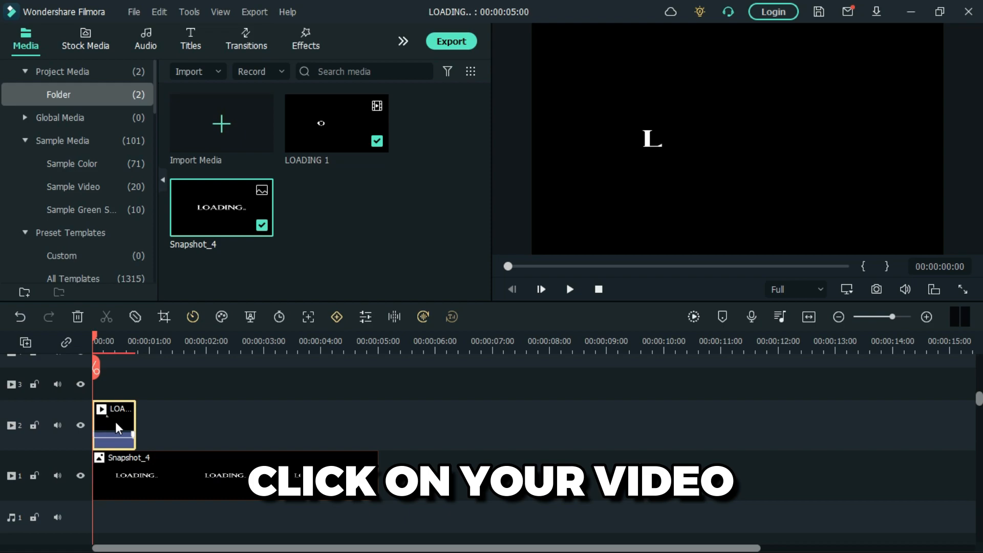
{"action": "right_click", "coordinate": [115, 425]}
{"action": "left_click", "coordinate": [229, 62]}
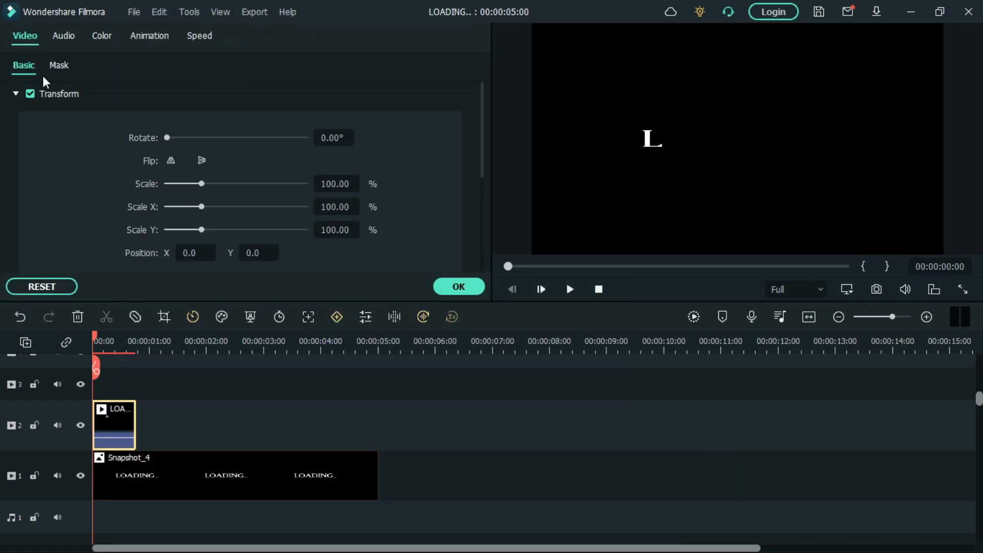
{"action": "left_click", "coordinate": [16, 93]}
{"action": "left_click", "coordinate": [17, 117]}
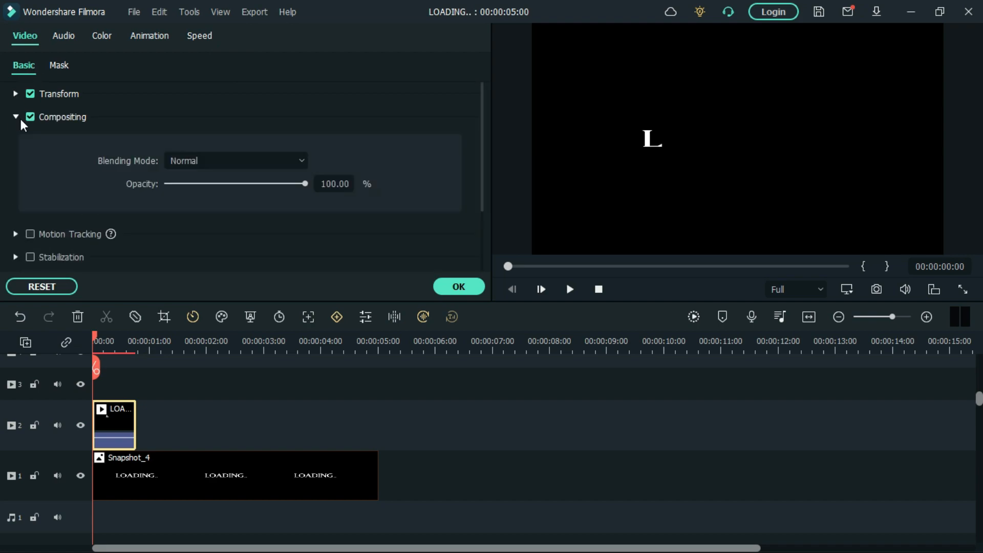
{"action": "left_click", "coordinate": [301, 161]}
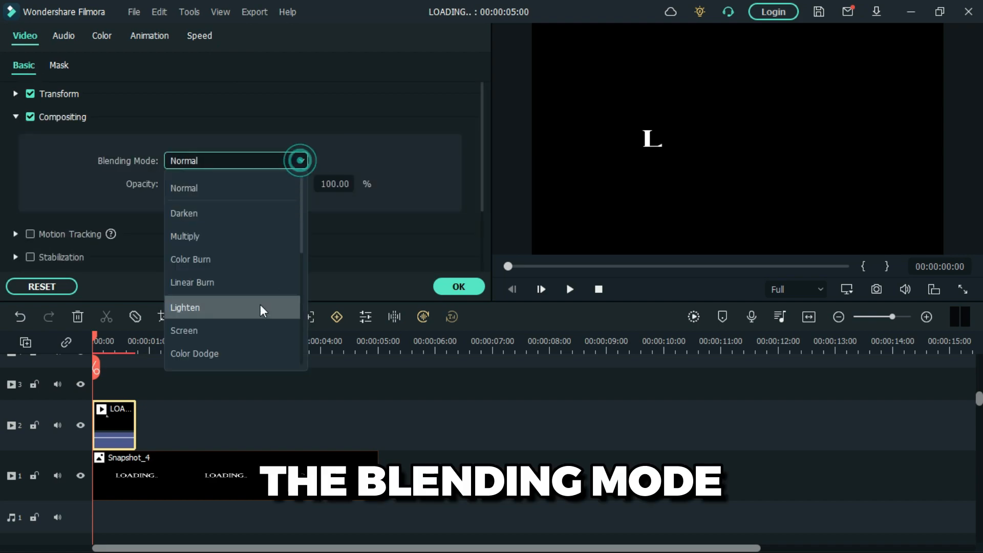
{"action": "left_click", "coordinate": [251, 332]}
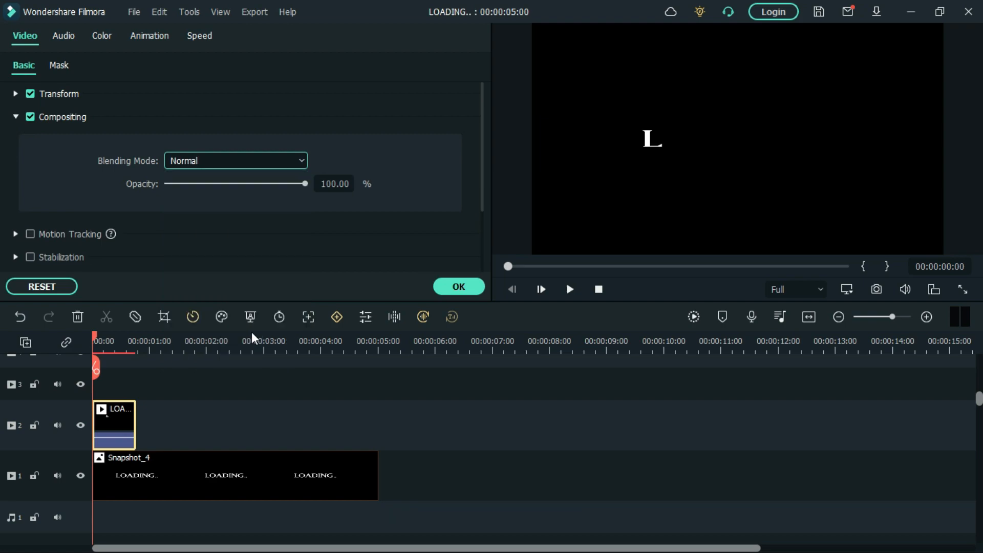
{"action": "left_click", "coordinate": [458, 287]}
- Copy the LOADING 1 clip, paste eight copies after it on track 2, and close the gap behind the first clip
{"action": "right_click", "coordinate": [113, 422]}
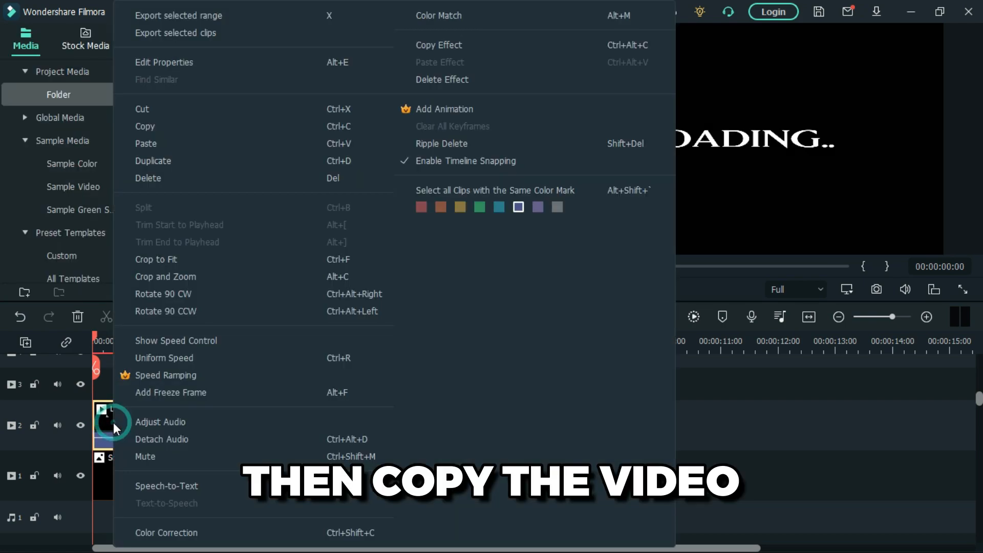
{"action": "left_click", "coordinate": [206, 125]}
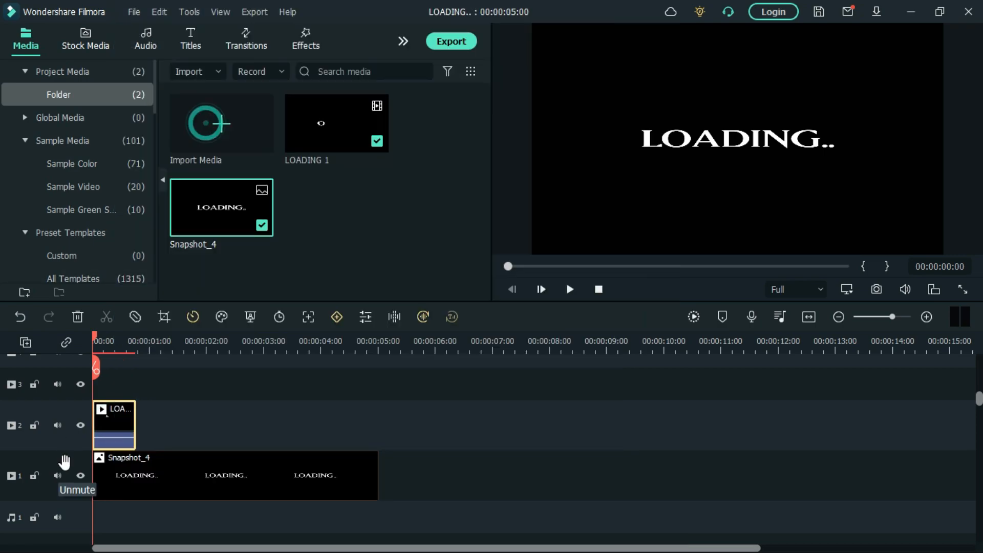
{"action": "left_click", "coordinate": [69, 438]}
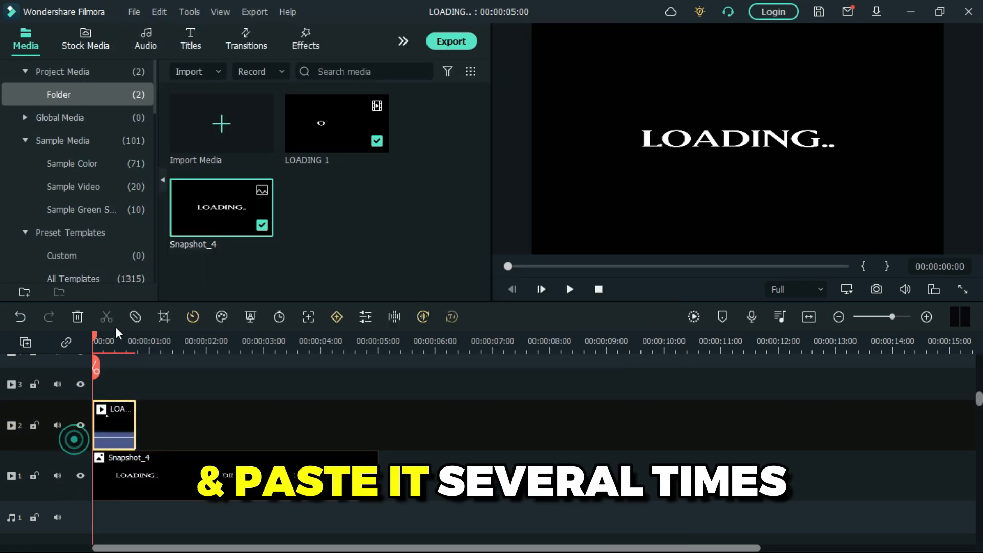
{"action": "left_click", "coordinate": [147, 341]}
{"action": "left_click", "coordinate": [139, 341]}
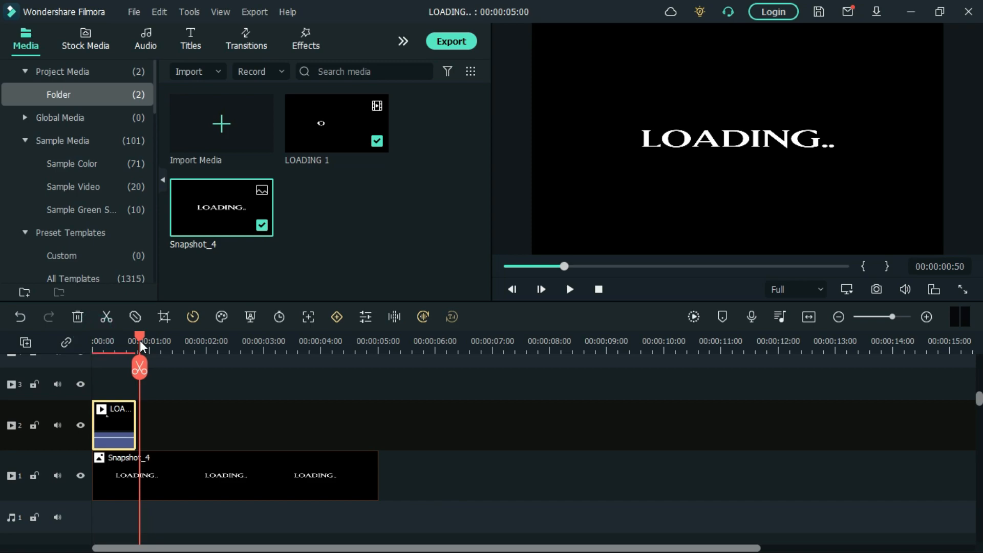
{"action": "key", "text": "ctrl+v"}
{"action": "key", "text": "ctrl+v"}
{"action": "key", "text": "ctrl+v"}
{"action": "key", "text": "ctrl+v"}
{"action": "key", "text": "ctrl+v"}
{"action": "key", "text": "ctrl+v"}
{"action": "key", "text": "ctrl+v"}
{"action": "key", "text": "ctrl+v"}
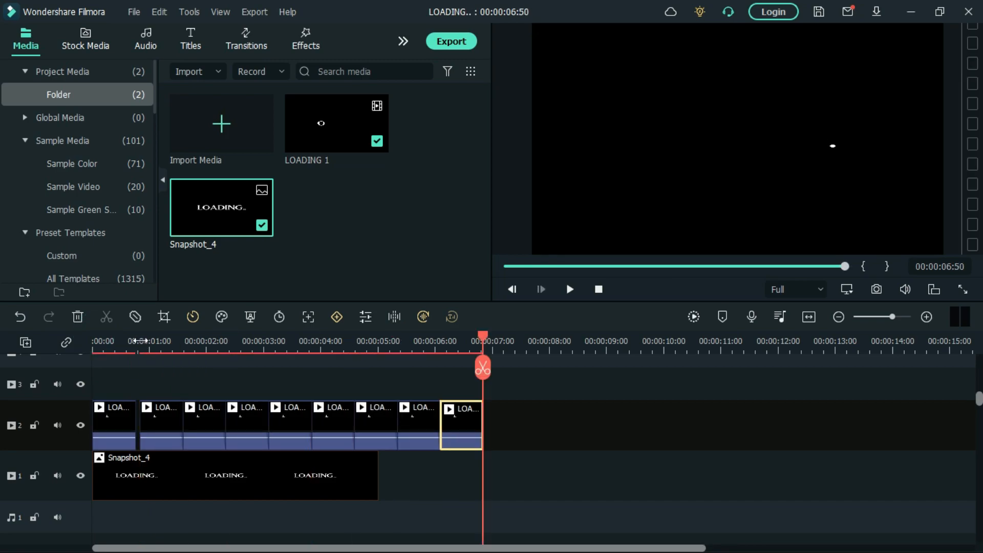
{"action": "left_click_drag", "start_coordinate": [498, 416], "coordinate": [148, 420]}
- Extend Snapshot_4 on track 1 to the end of the last LOADING 1 clip and render the timeline preview from the start
{"action": "left_click", "coordinate": [322, 497]}
{"action": "left_click_drag", "start_coordinate": [378, 464], "coordinate": [475, 479]}
{"action": "left_click_drag", "start_coordinate": [483, 373], "coordinate": [91, 375]}
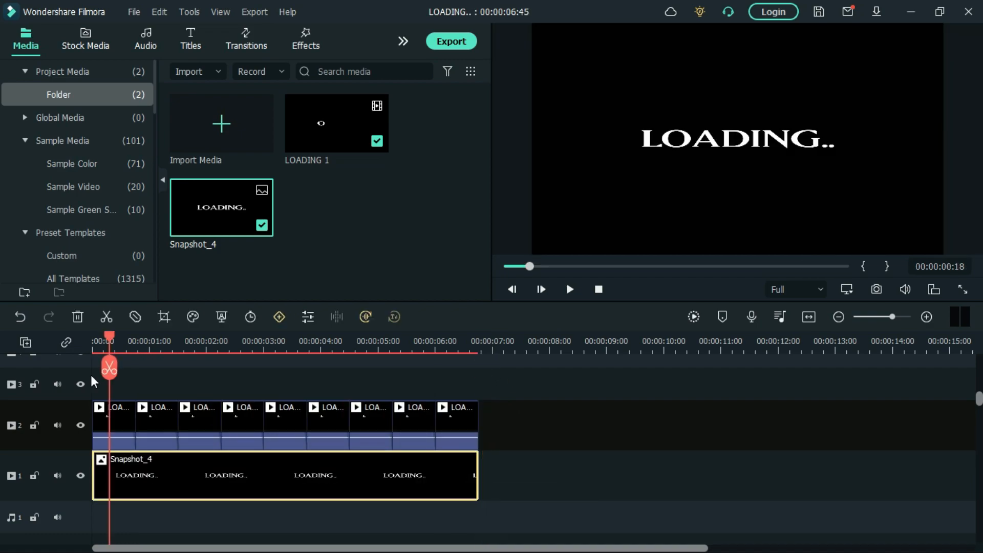
{"action": "left_click", "coordinate": [699, 316]}
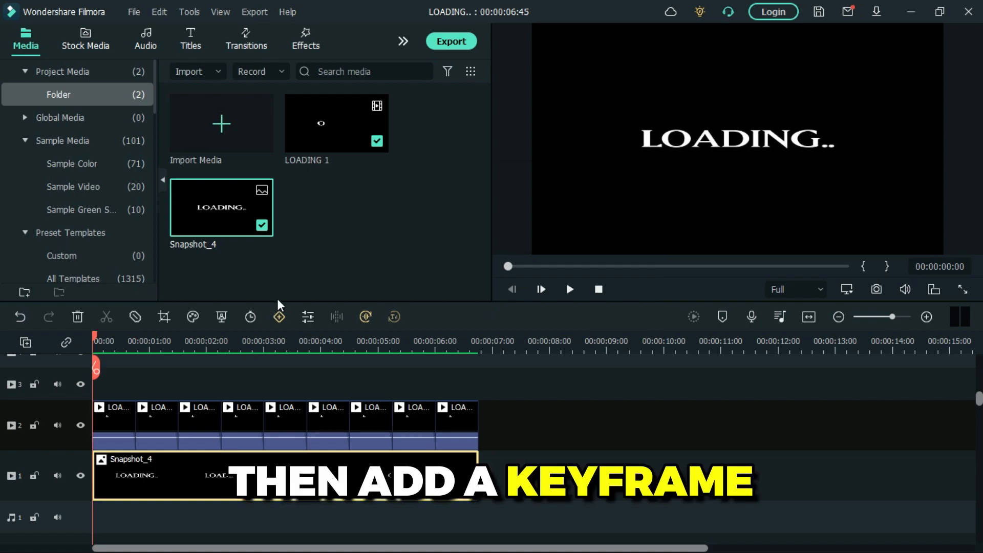
- Keyframe the opacity of Snapshot_4 from 0 at the clip's start to 100 at its end
{"action": "left_click", "coordinate": [279, 317]}
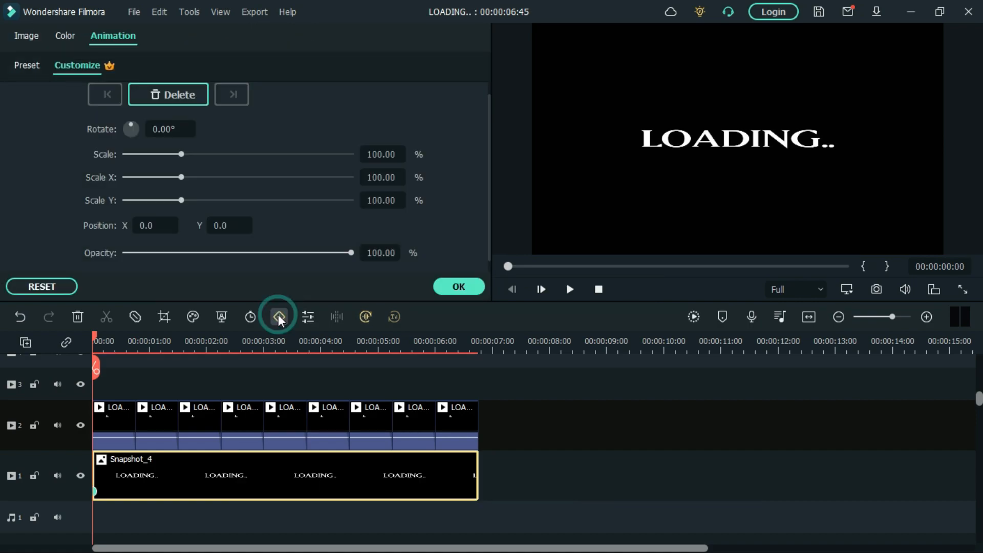
{"action": "left_click_drag", "start_coordinate": [350, 253], "coordinate": [91, 251]}
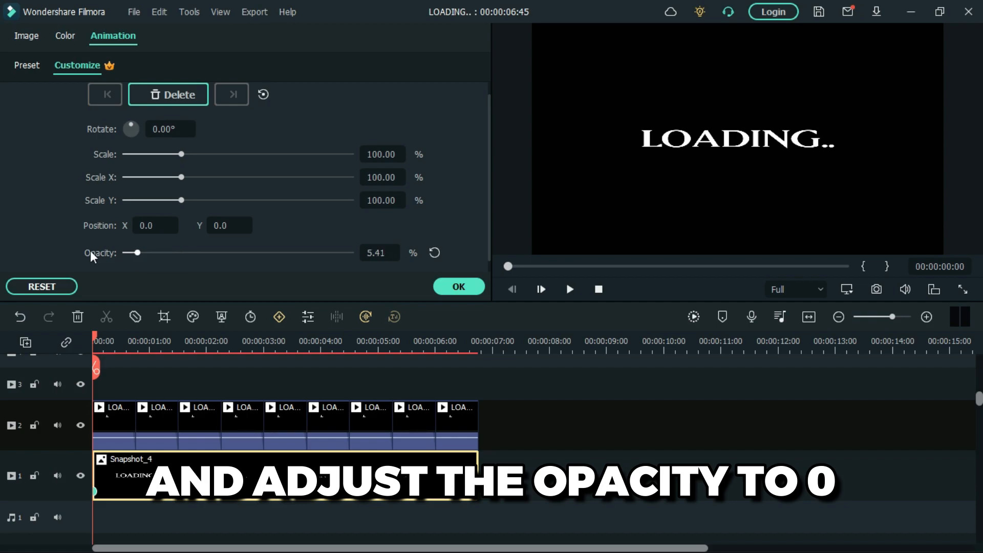
{"action": "left_click_drag", "start_coordinate": [94, 334], "coordinate": [448, 373]}
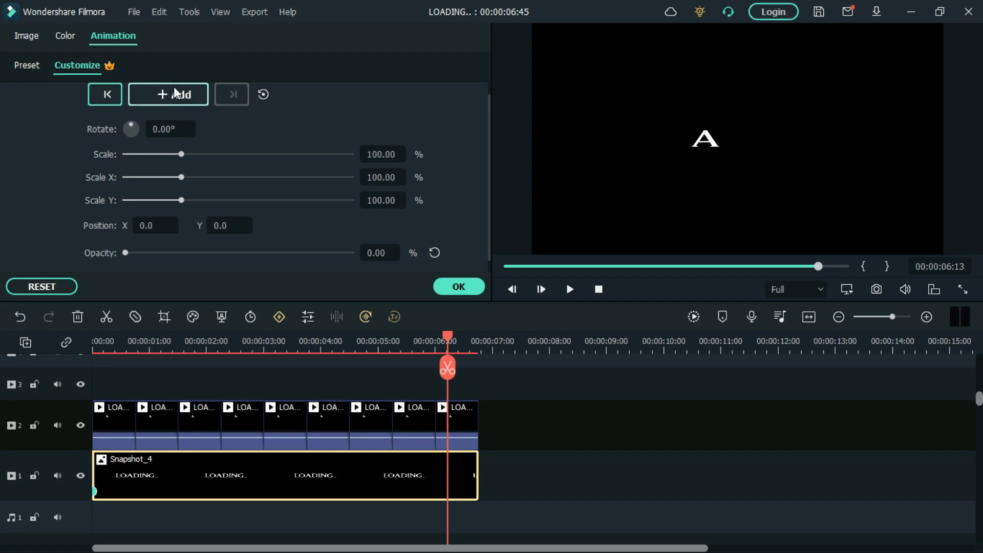
{"action": "left_click", "coordinate": [433, 253]}
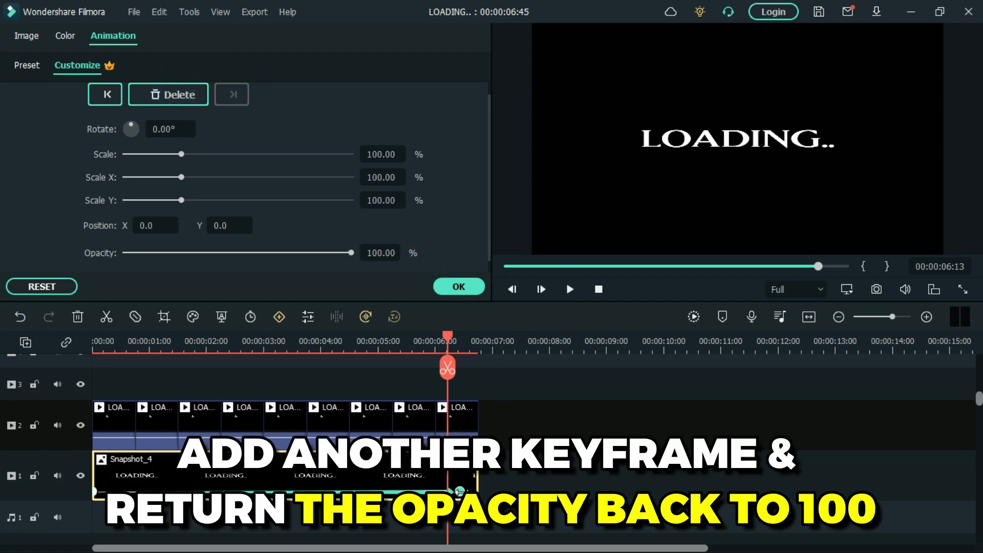
{"action": "left_click_drag", "start_coordinate": [460, 492], "coordinate": [478, 492]}
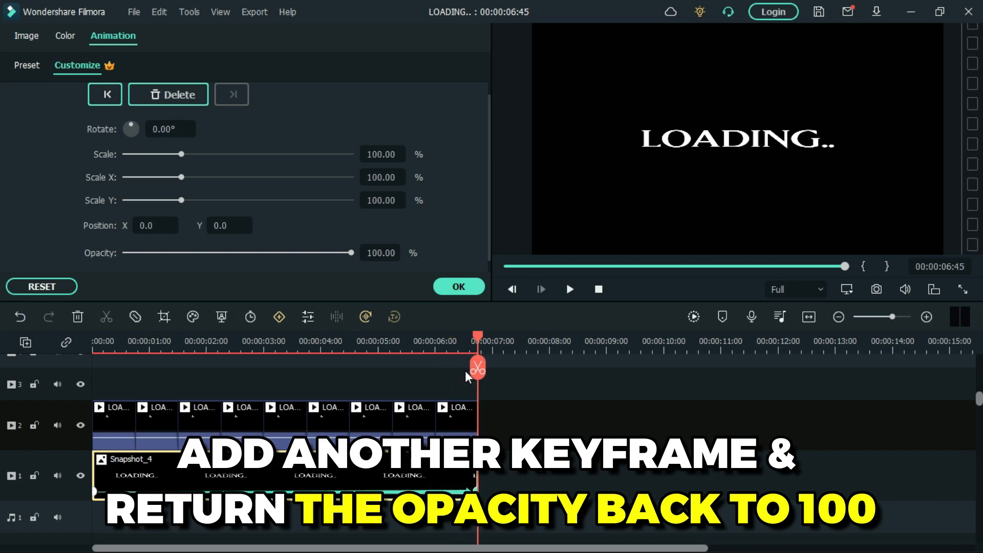
{"action": "left_click", "coordinate": [474, 290]}
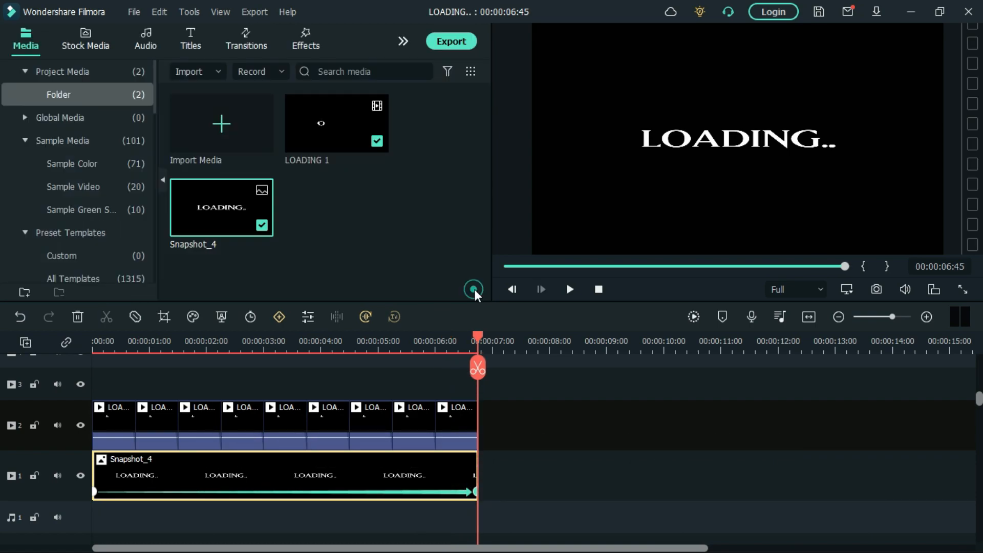
- Render the timeline preview again and play the finished loading animation from the beginning
{"action": "left_click", "coordinate": [692, 314]}
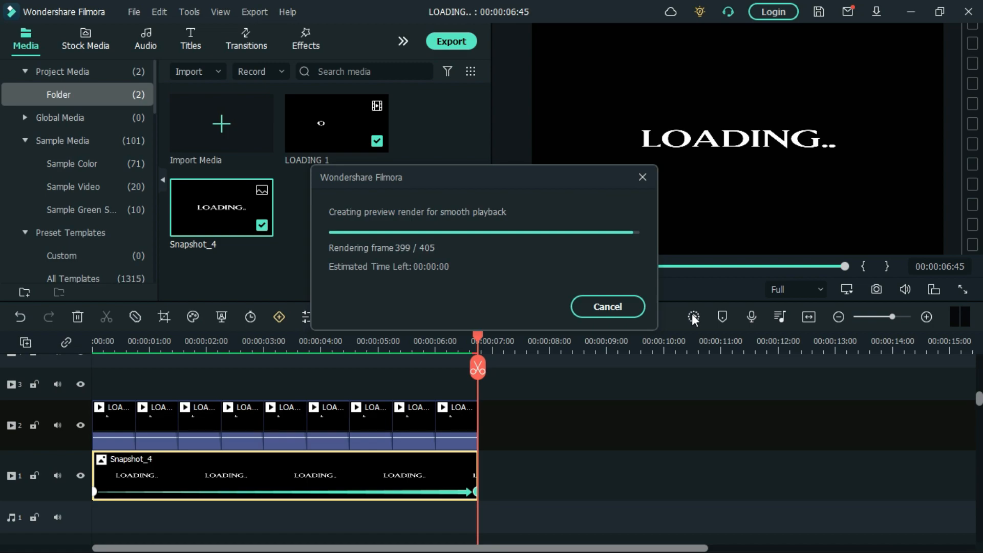
{"action": "left_click", "coordinate": [476, 340]}
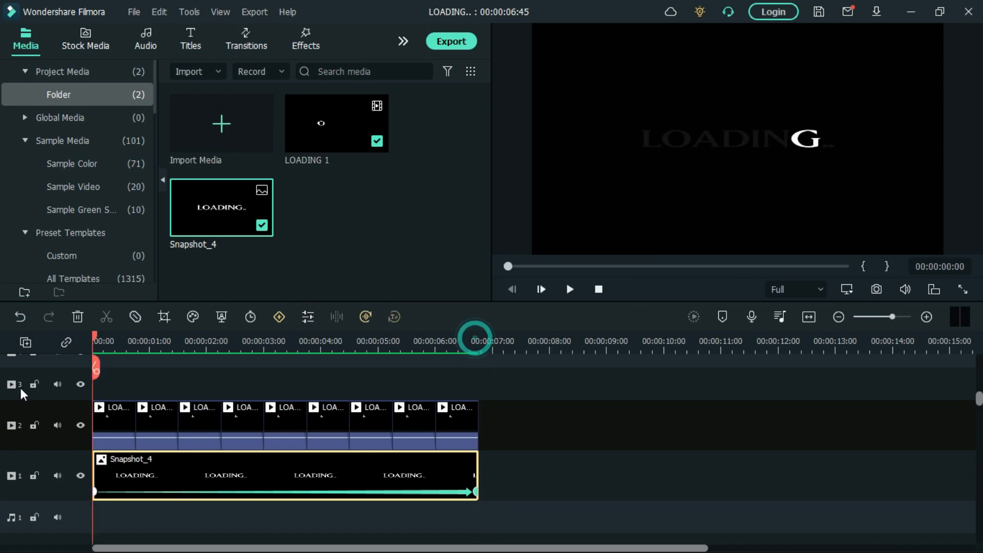
{"action": "left_click", "coordinate": [570, 290]}
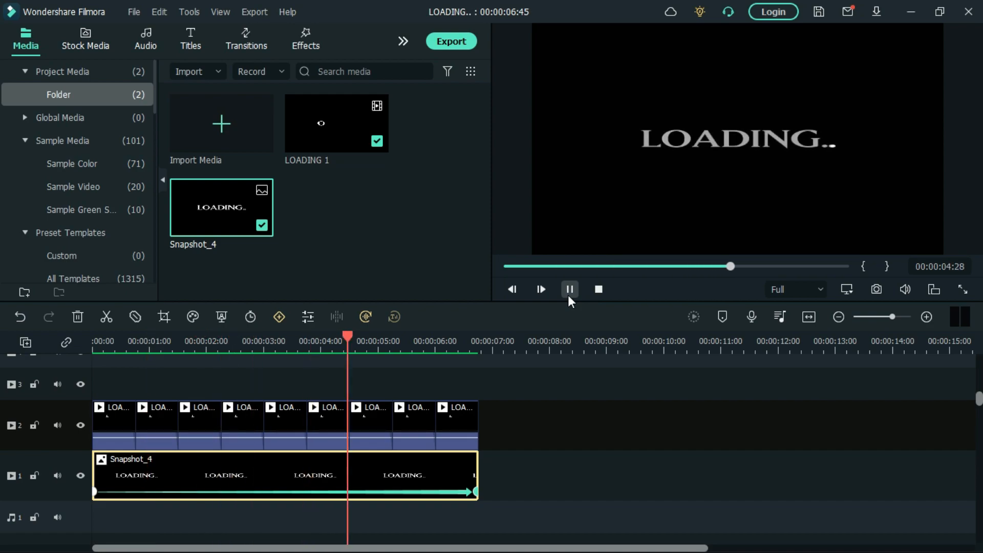
{"action": "left_click", "coordinate": [569, 296]}
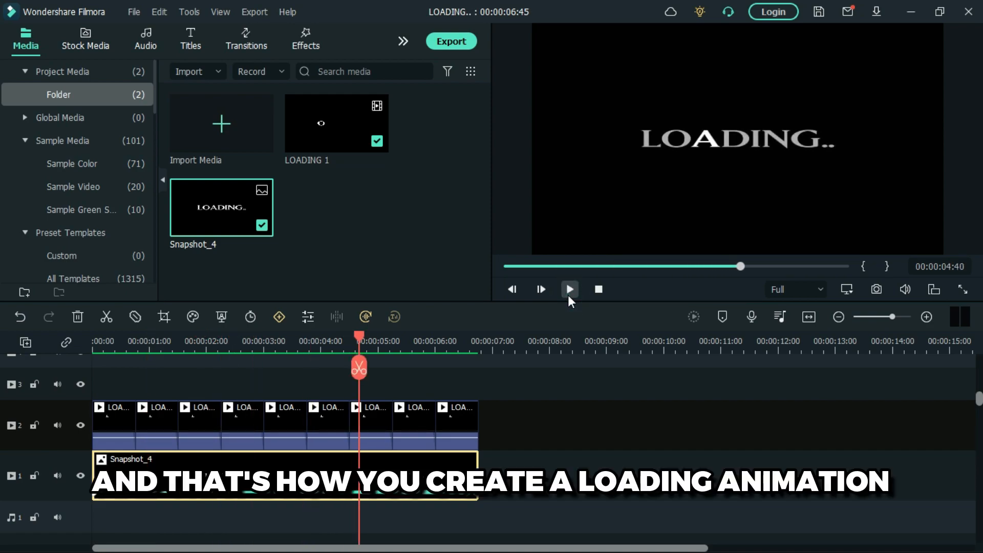